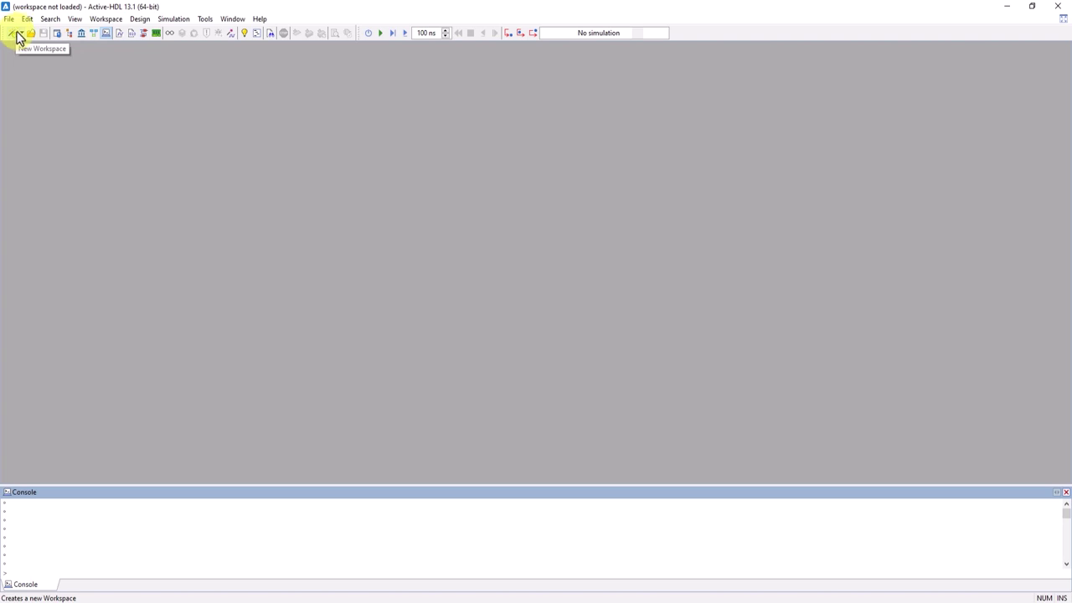
Create a new workspace named 'test' via File > New > Workspace
{"action": "left_click", "coordinate": [22, 34]}
{"action": "left_click", "coordinate": [21, 33]}
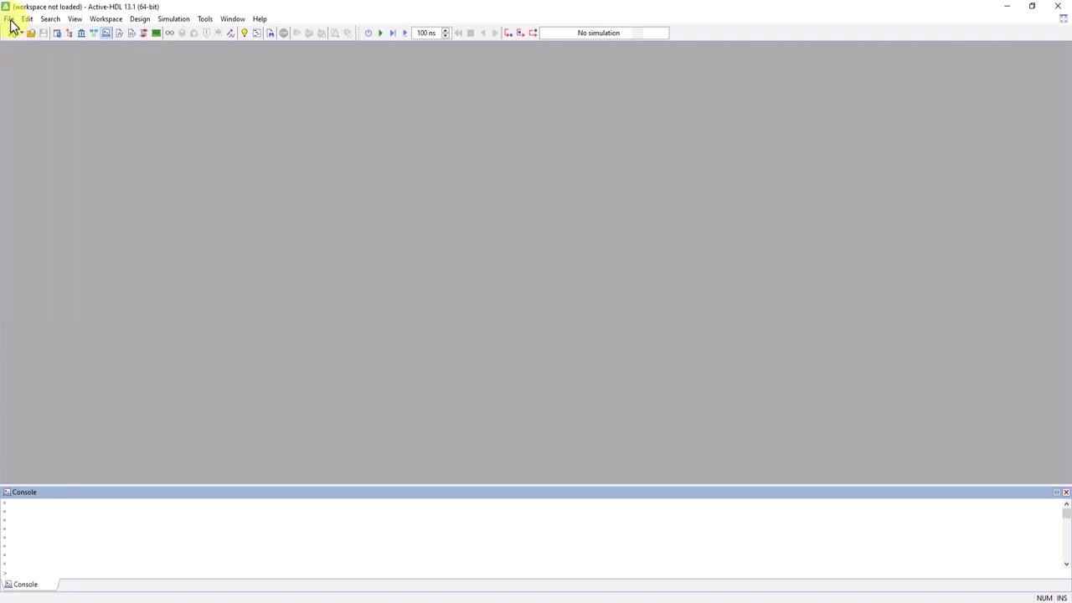
{"action": "left_click", "coordinate": [9, 19]}
{"action": "mouse_move", "coordinate": [93, 62]}
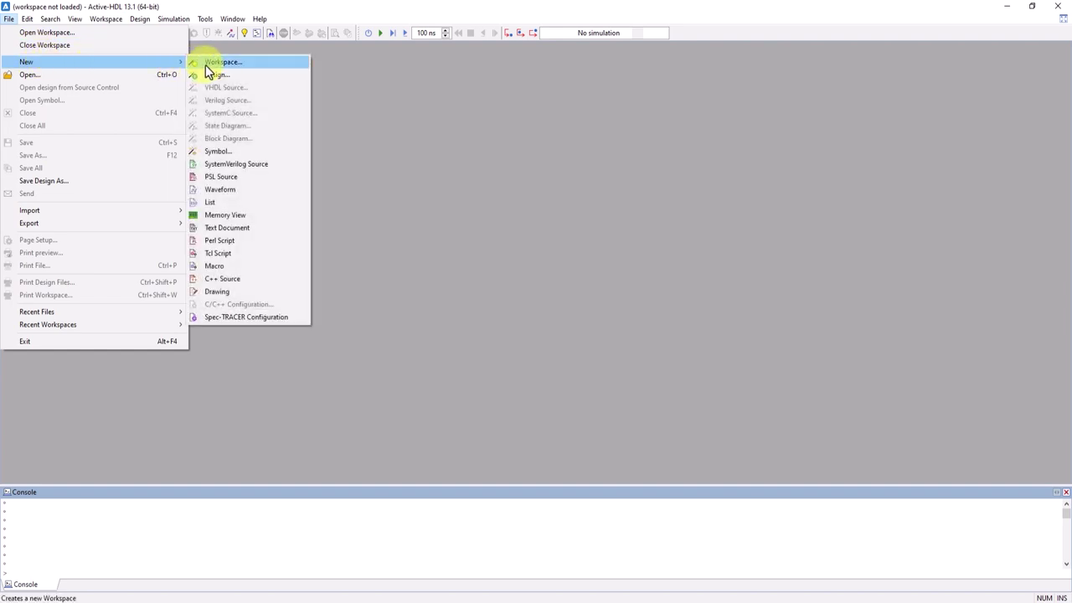
{"action": "left_click", "coordinate": [205, 64]}
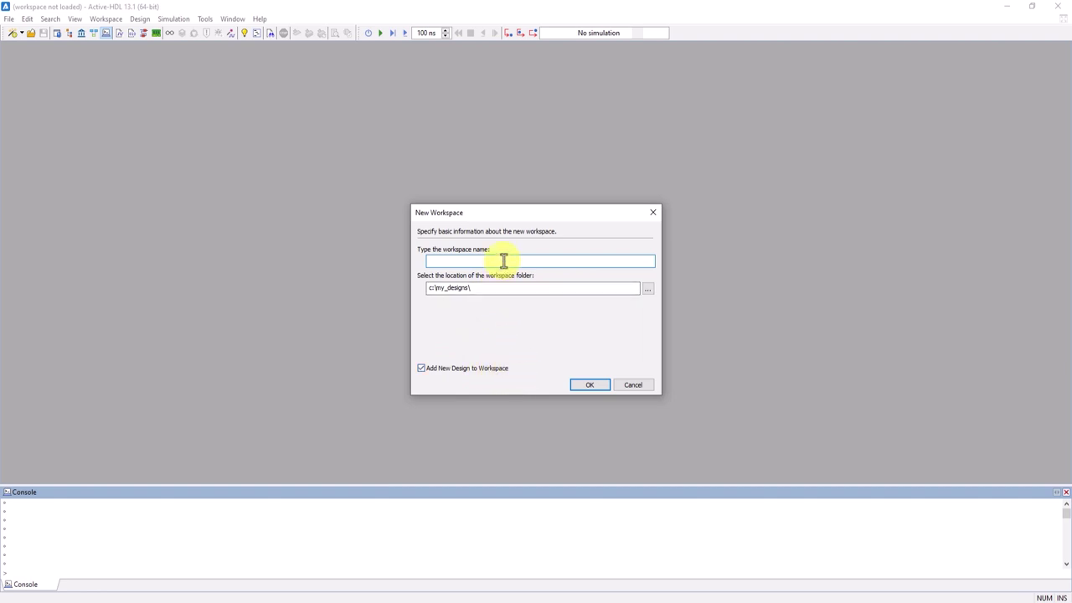
{"action": "type", "text": "test"}
Confirm the test workspace, choose an empty design, and keep VHDL with Intel CycloneIVGX
{"action": "left_click", "coordinate": [584, 386]}
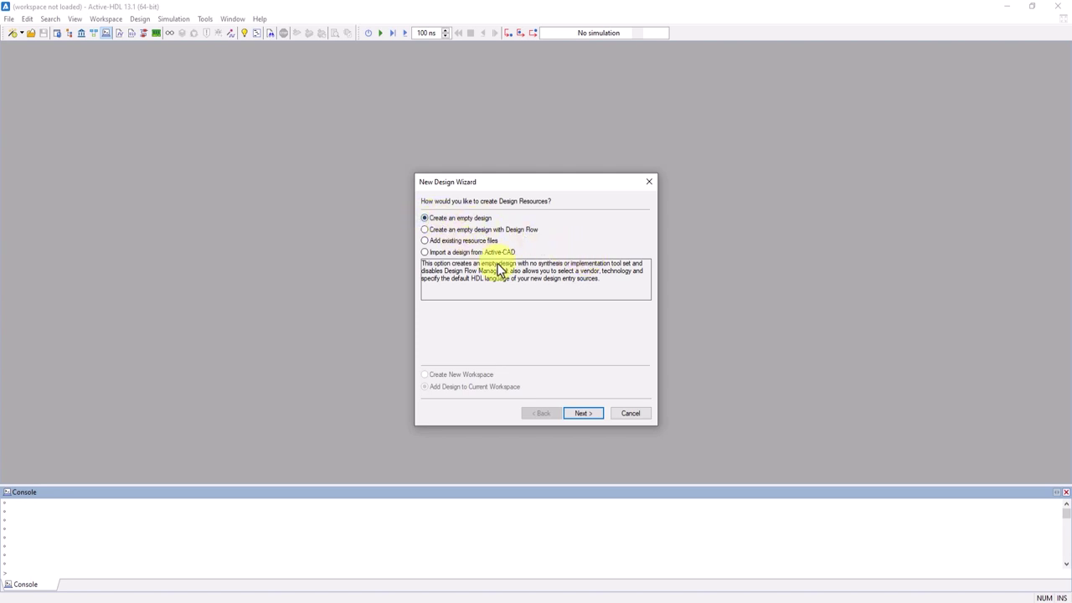
{"action": "left_click", "coordinate": [580, 413]}
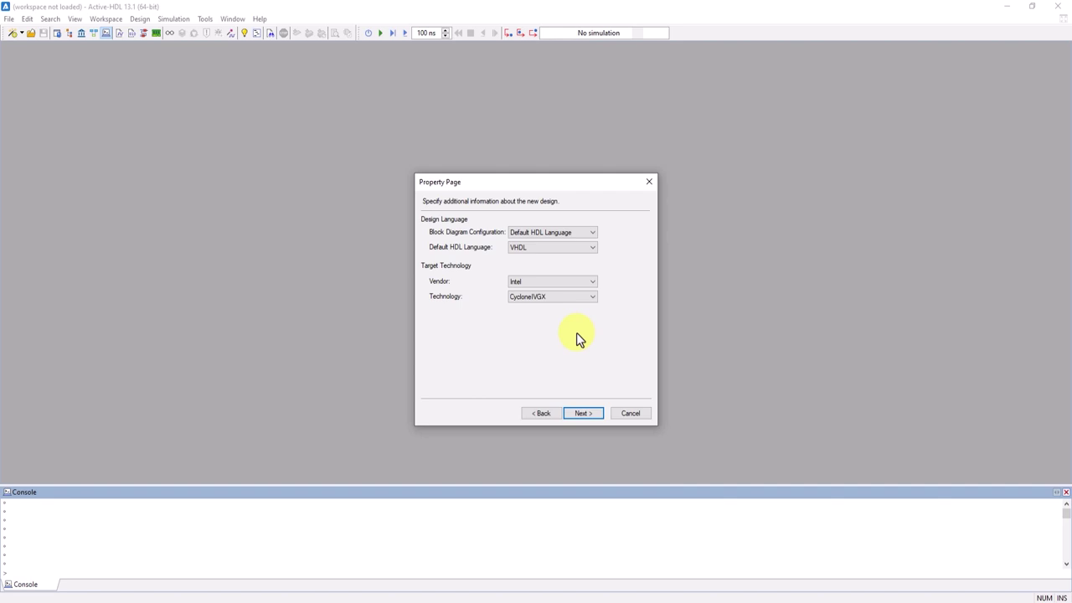
{"action": "left_click", "coordinate": [579, 413]}
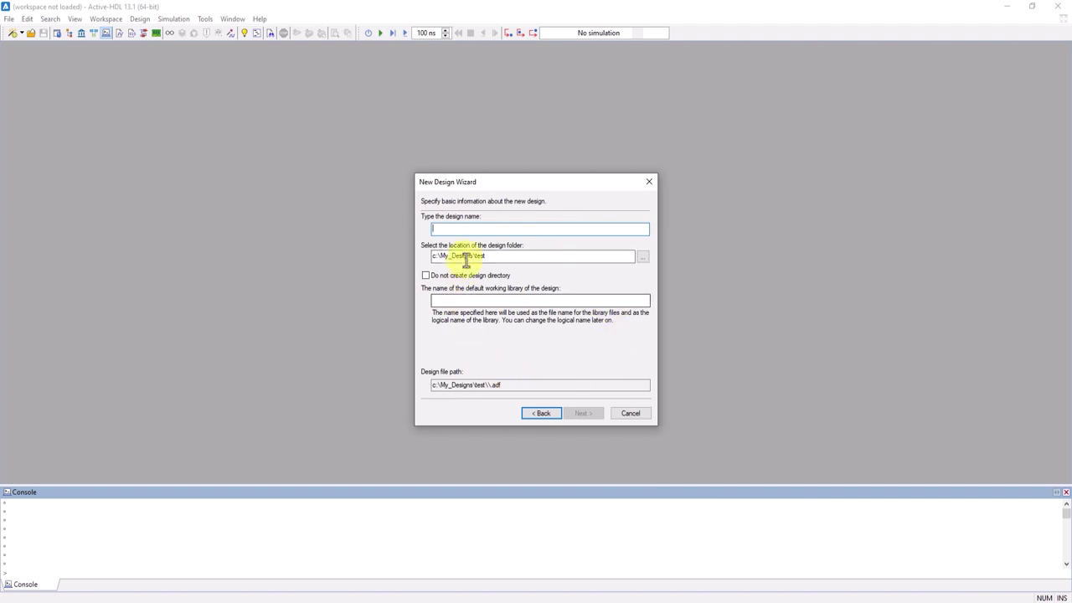
Name the design 'tutorial' and advance to the wizard's summary page
{"action": "left_click", "coordinate": [478, 229]}
{"action": "type", "text": "tutorial"}
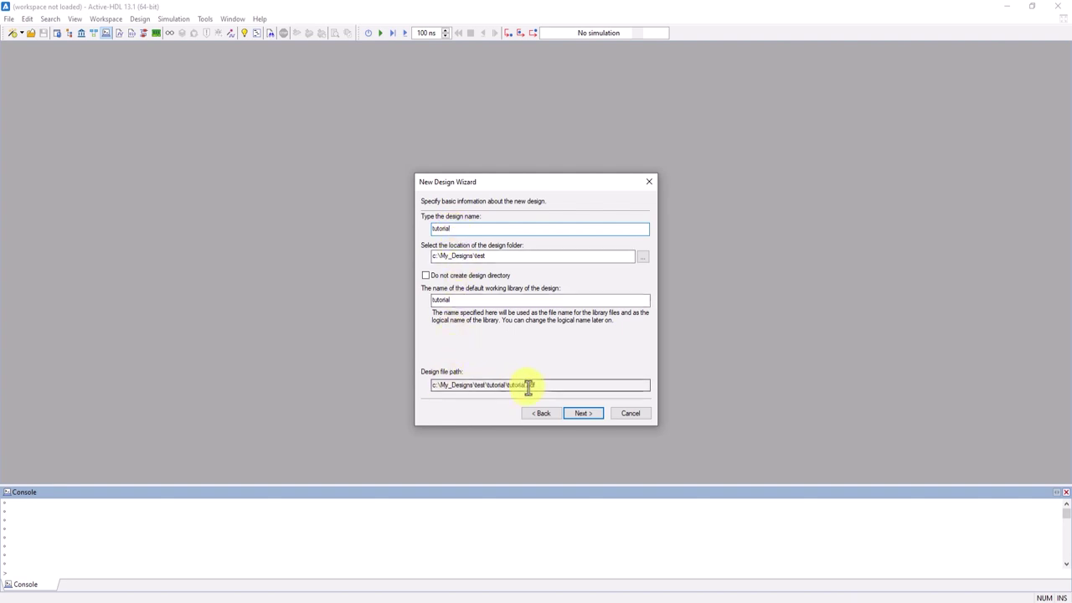
{"action": "left_click_drag", "start_coordinate": [534, 386], "coordinate": [438, 383]}
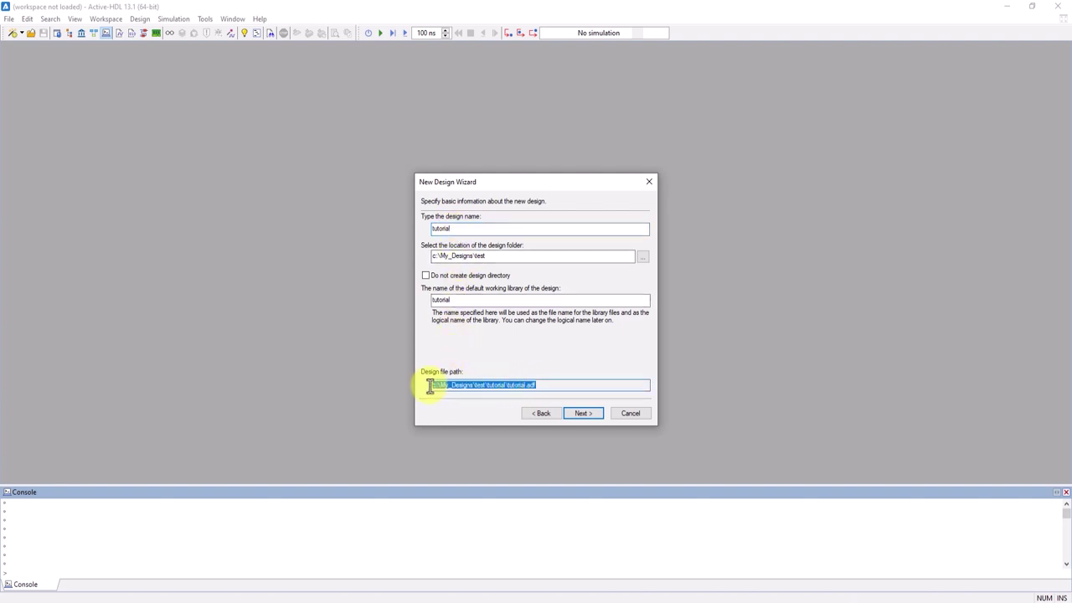
{"action": "left_click", "coordinate": [577, 384]}
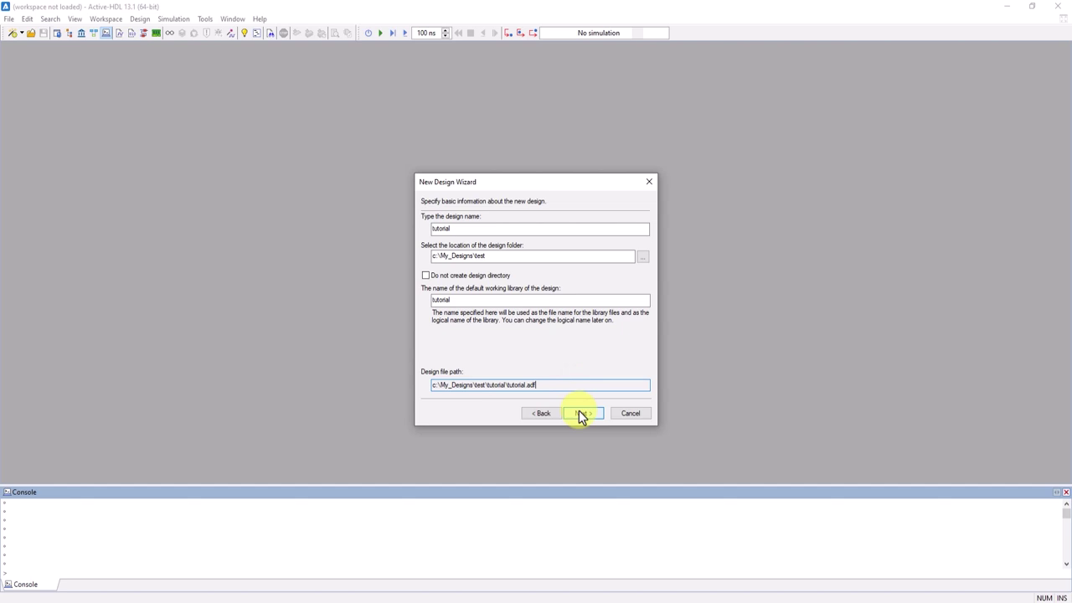
{"action": "left_click", "coordinate": [582, 413]}
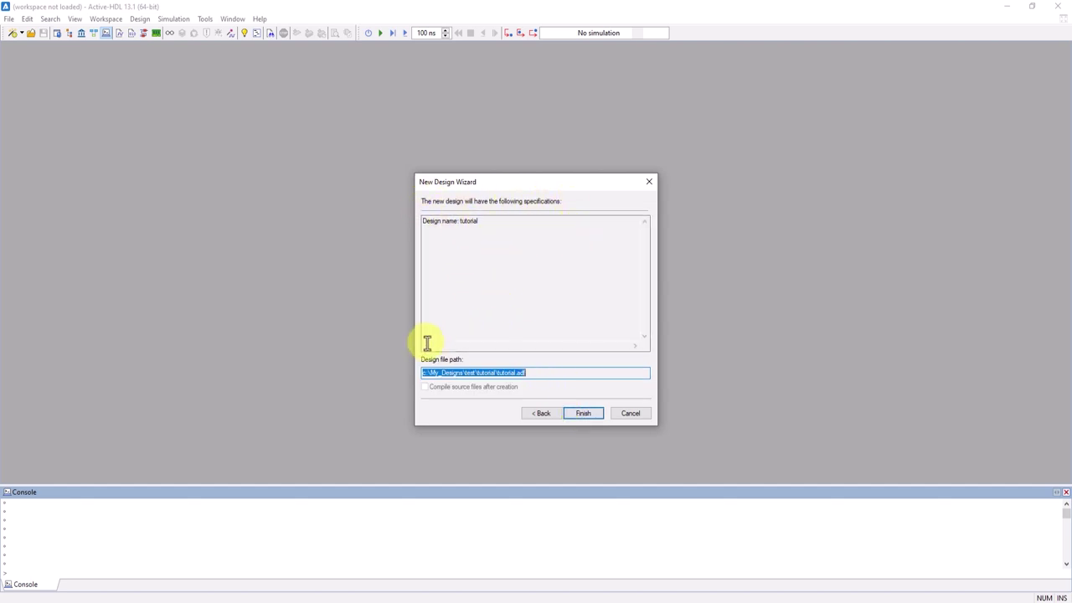
{"action": "left_click", "coordinate": [567, 377]}
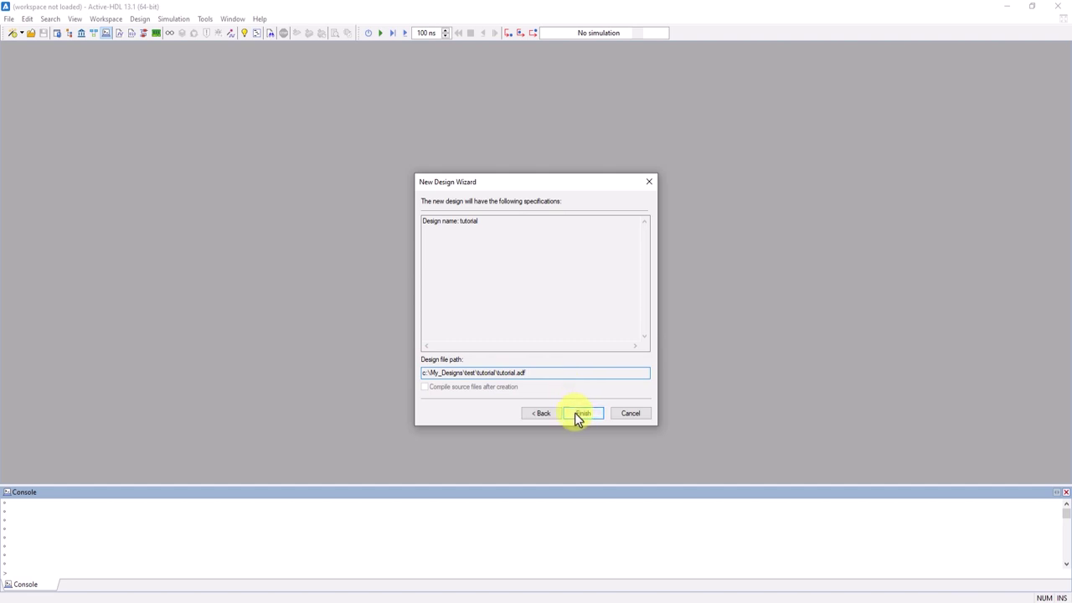
Finish the tutorial design wizard and show the Design Browser workspace tree
{"action": "left_click", "coordinate": [581, 413]}
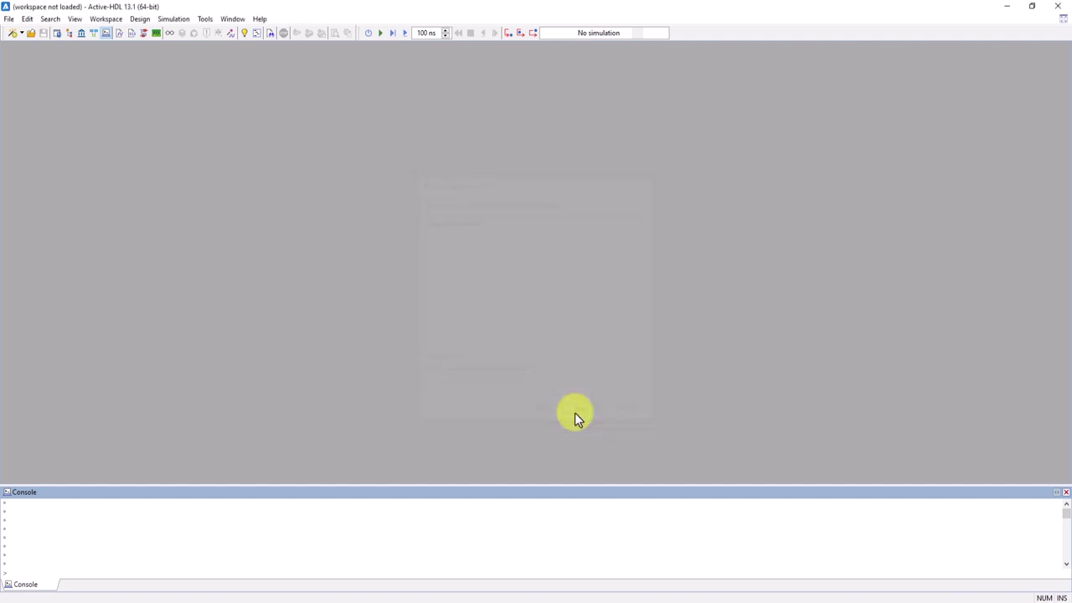
{"action": "left_click", "coordinate": [58, 34]}
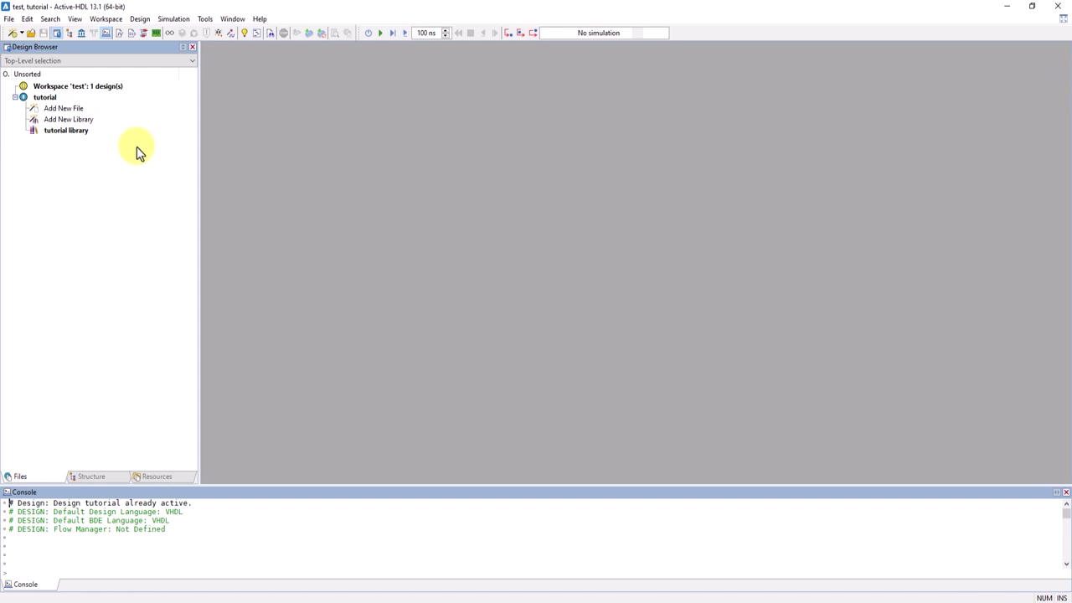
Launch the VHDL Source Code wizard from Add New File in the tutorial design
{"action": "left_click", "coordinate": [84, 111]}
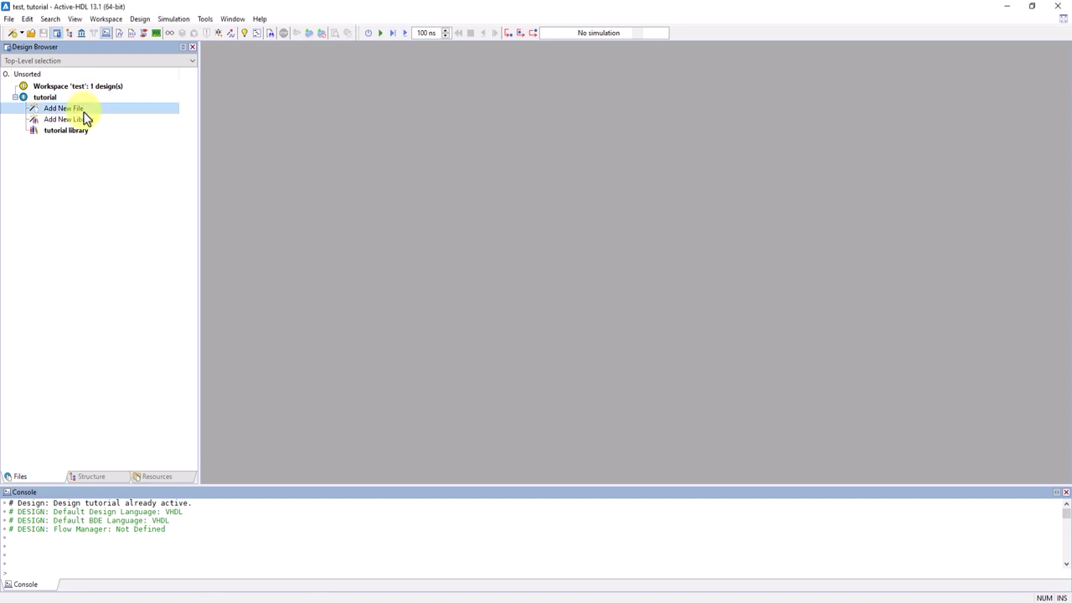
{"action": "double_click", "coordinate": [84, 111]}
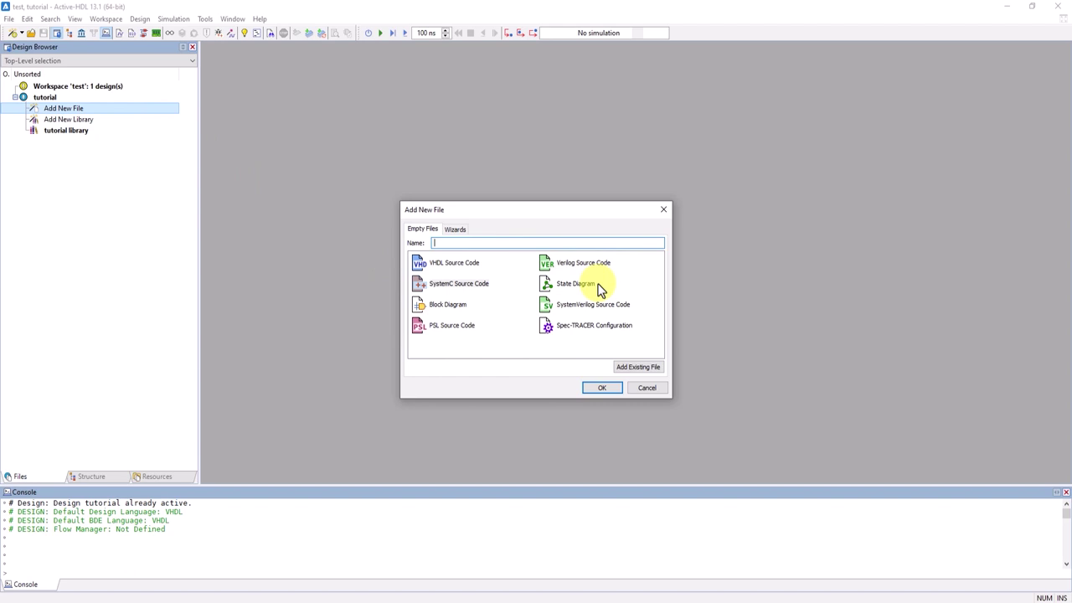
{"action": "left_click", "coordinate": [454, 230]}
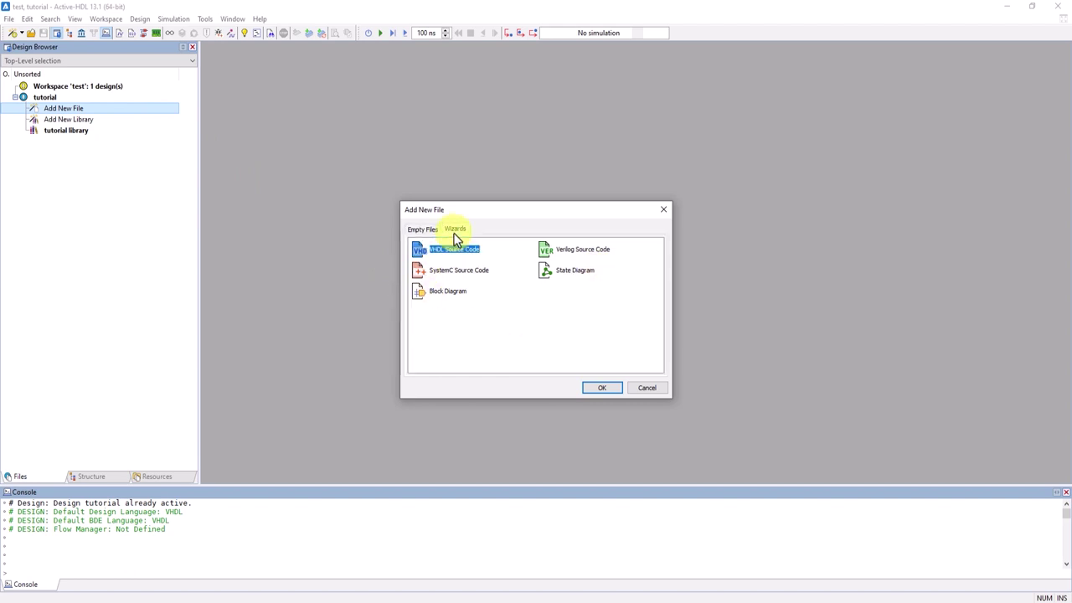
{"action": "left_click", "coordinate": [565, 323]}
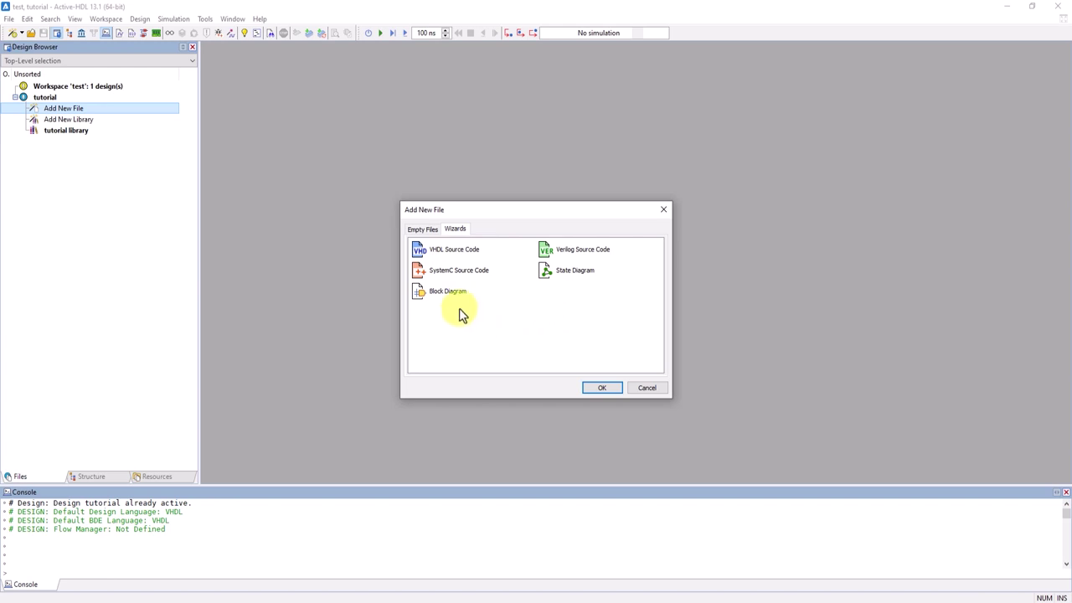
{"action": "left_click", "coordinate": [452, 251]}
{"action": "left_click", "coordinate": [596, 389]}
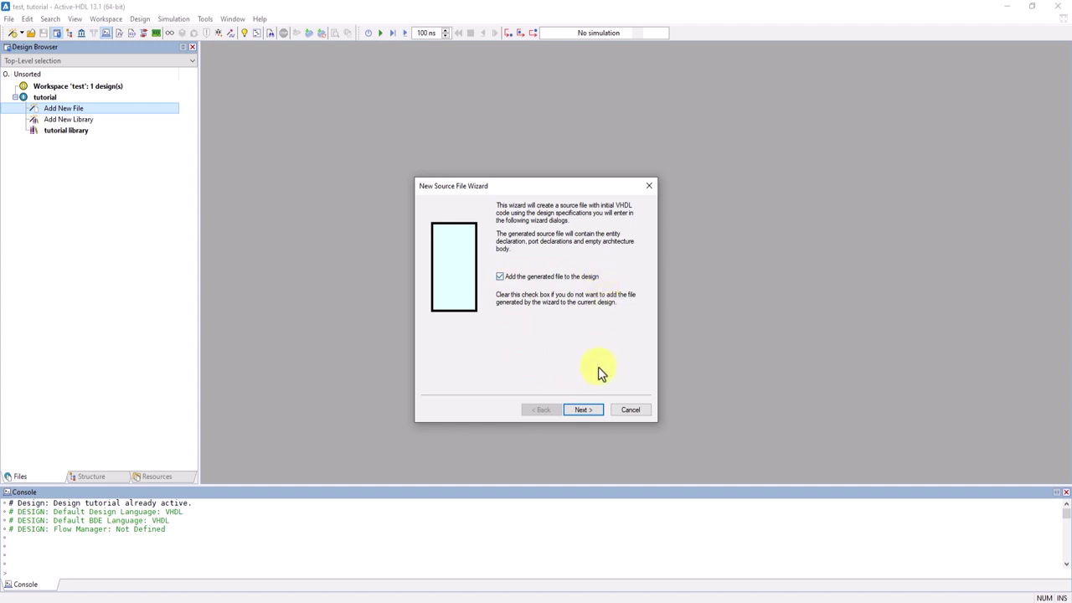
{"action": "left_click", "coordinate": [586, 411]}
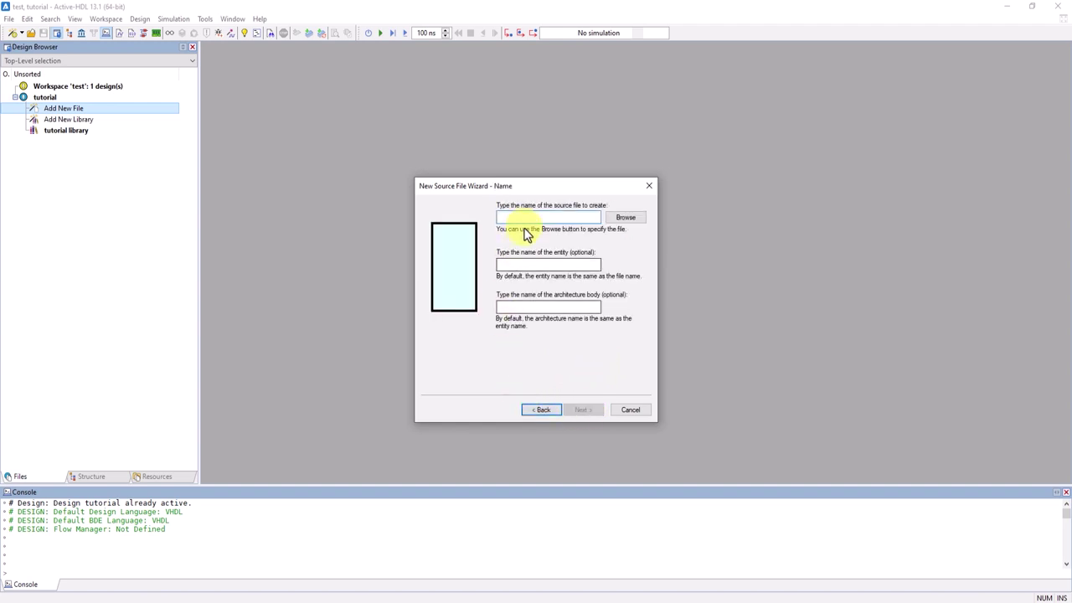
Name the file vhdl_ex with inputs x and y and output z
{"action": "type", "text": "vhdl_ex"}
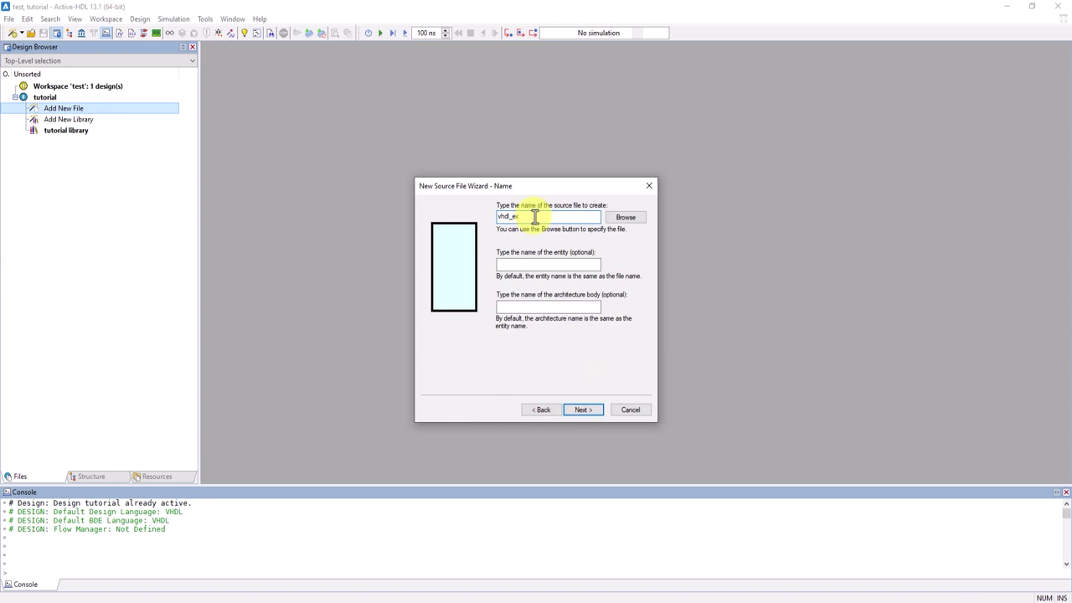
{"action": "left_click", "coordinate": [578, 410]}
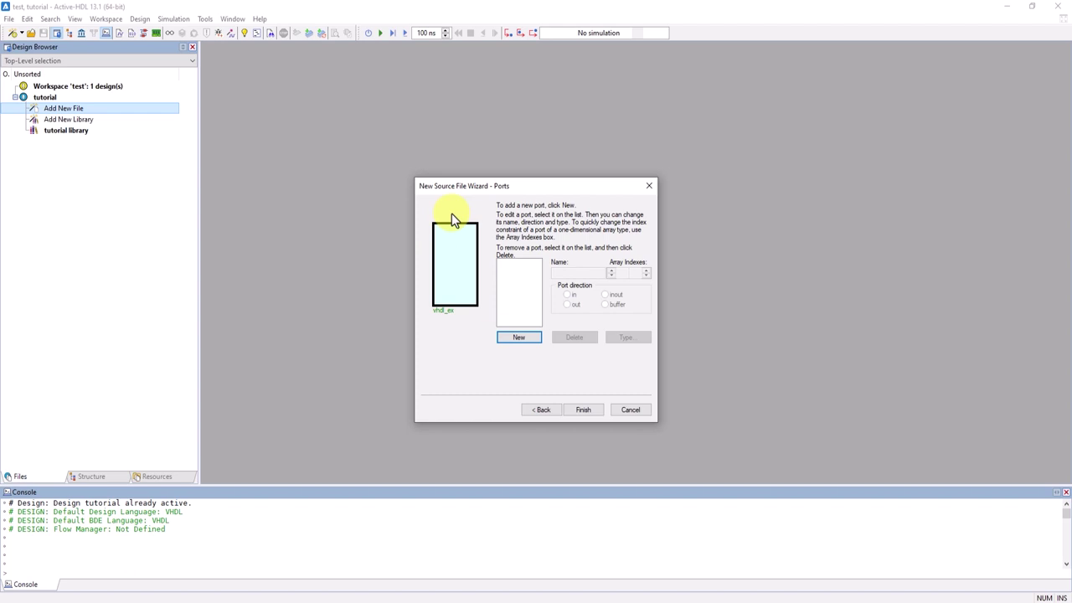
{"action": "left_click", "coordinate": [521, 337]}
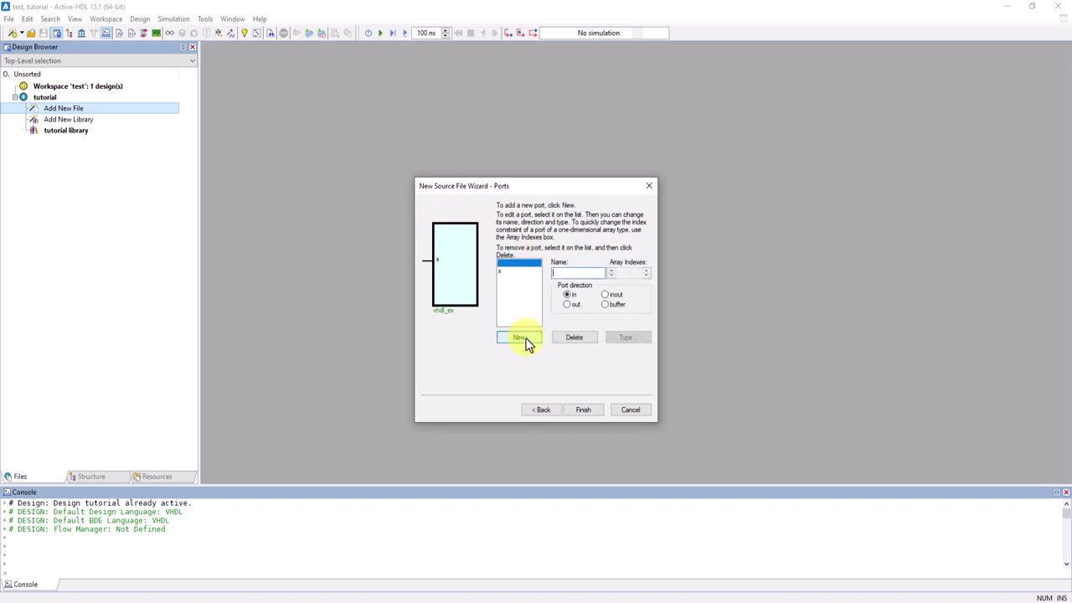
{"action": "type", "text": "y"}
{"action": "left_click", "coordinate": [520, 337]}
{"action": "type", "text": "z"}
{"action": "left_click", "coordinate": [568, 304]}
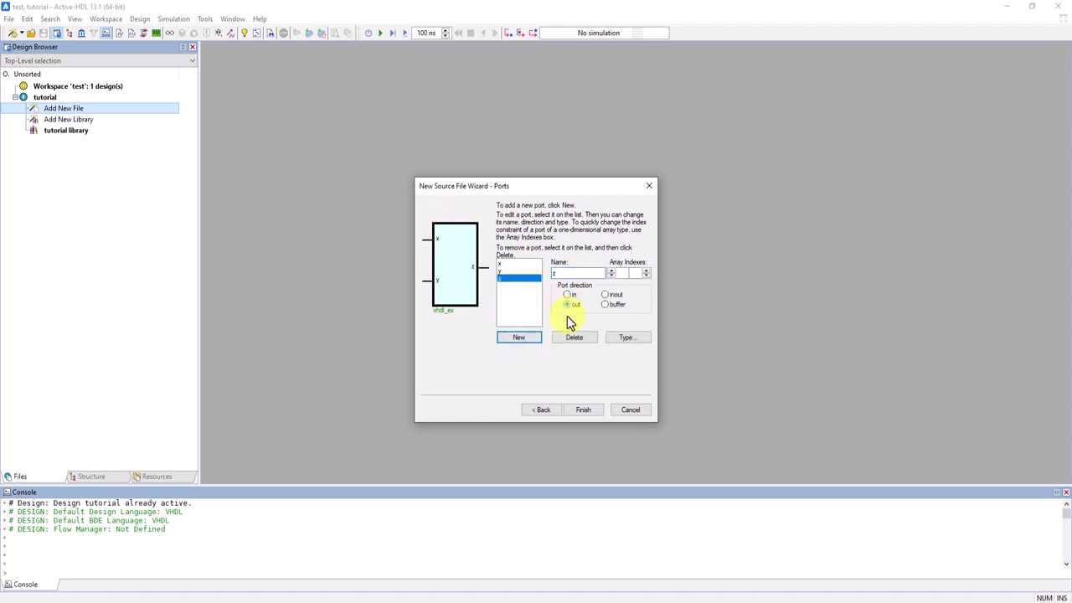
{"action": "left_click", "coordinate": [586, 410]}
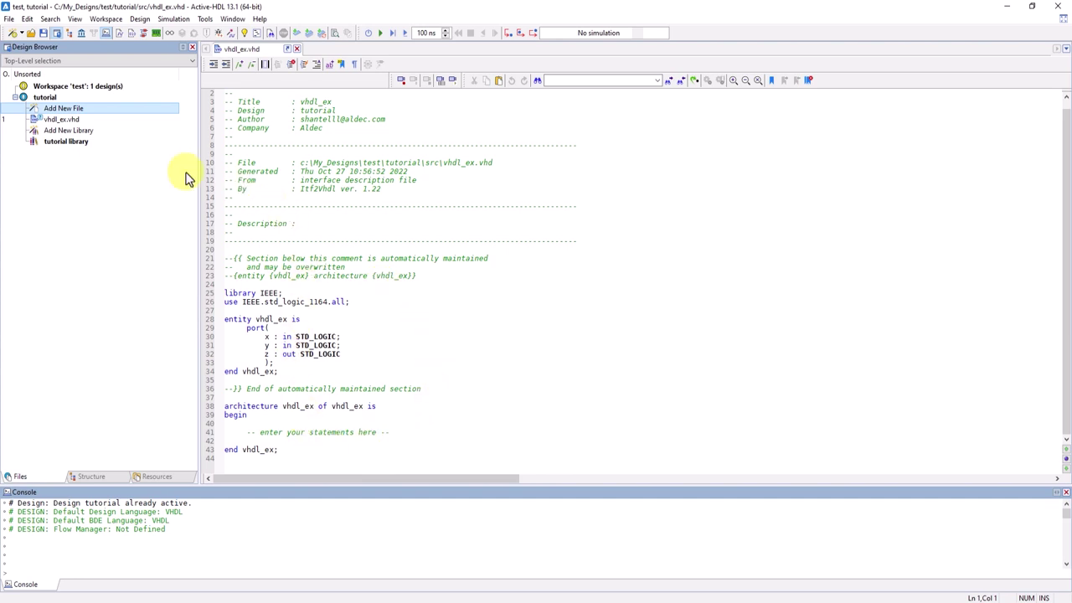
Select vhdl_ex.vhd under tutorial, then the Workspace 'test' row
{"action": "left_click", "coordinate": [84, 121]}
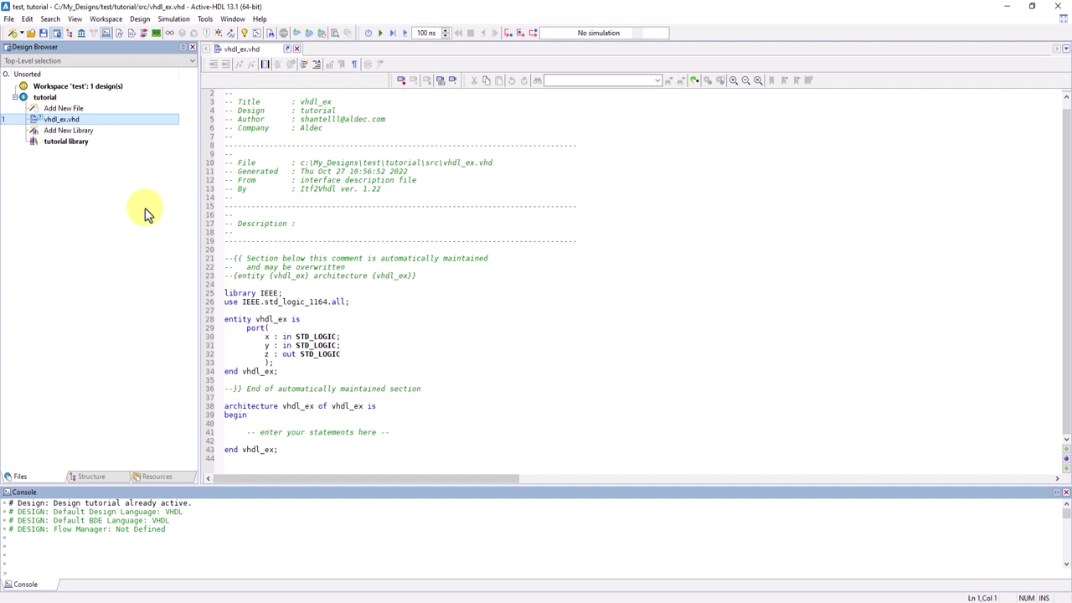
{"action": "left_click", "coordinate": [108, 86]}
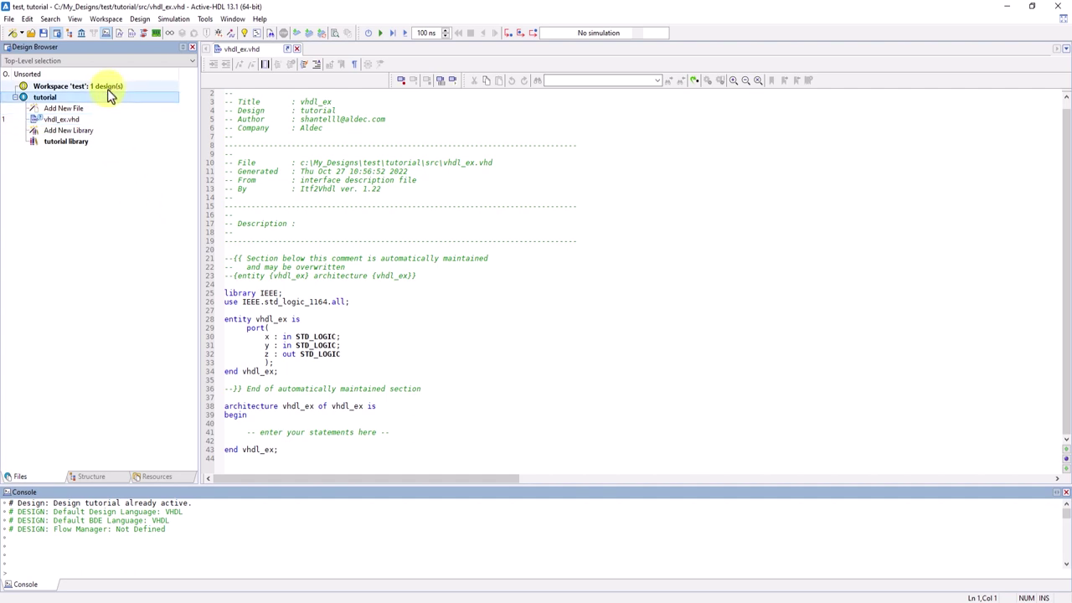
Insert the PressController design from C:\Aldec\Active-HDL-13-x64\examples\PressController into the workspace
{"action": "right_click", "coordinate": [108, 87]}
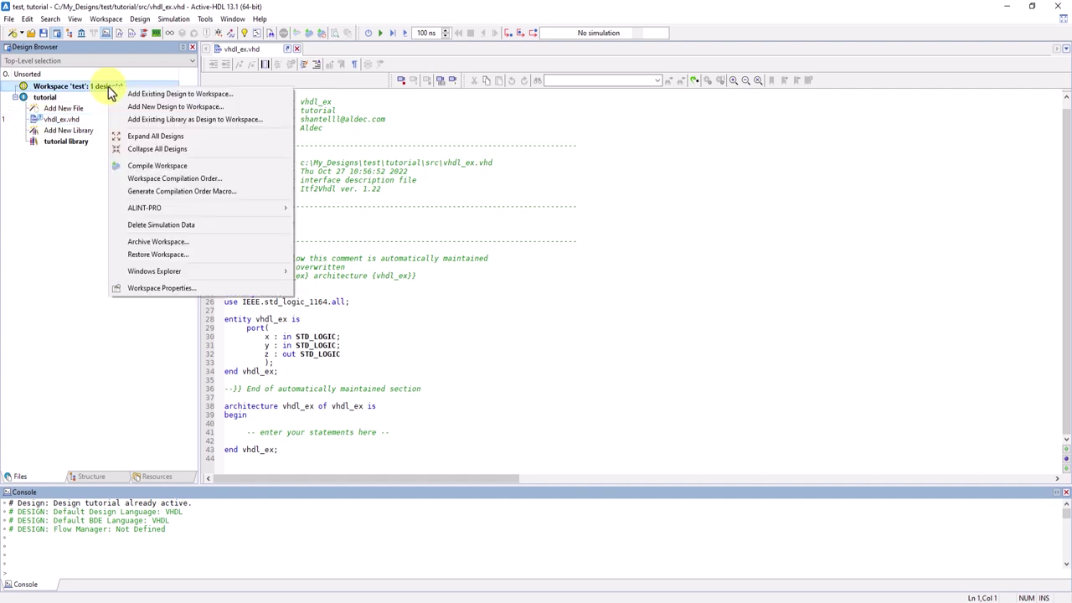
{"action": "left_click", "coordinate": [159, 96]}
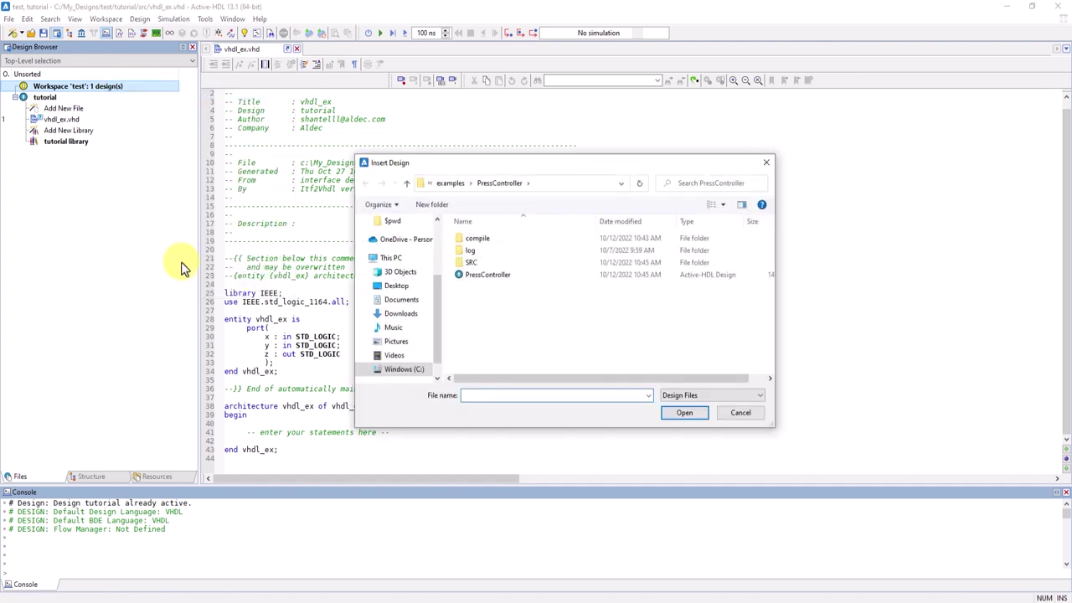
{"action": "left_click", "coordinate": [402, 372]}
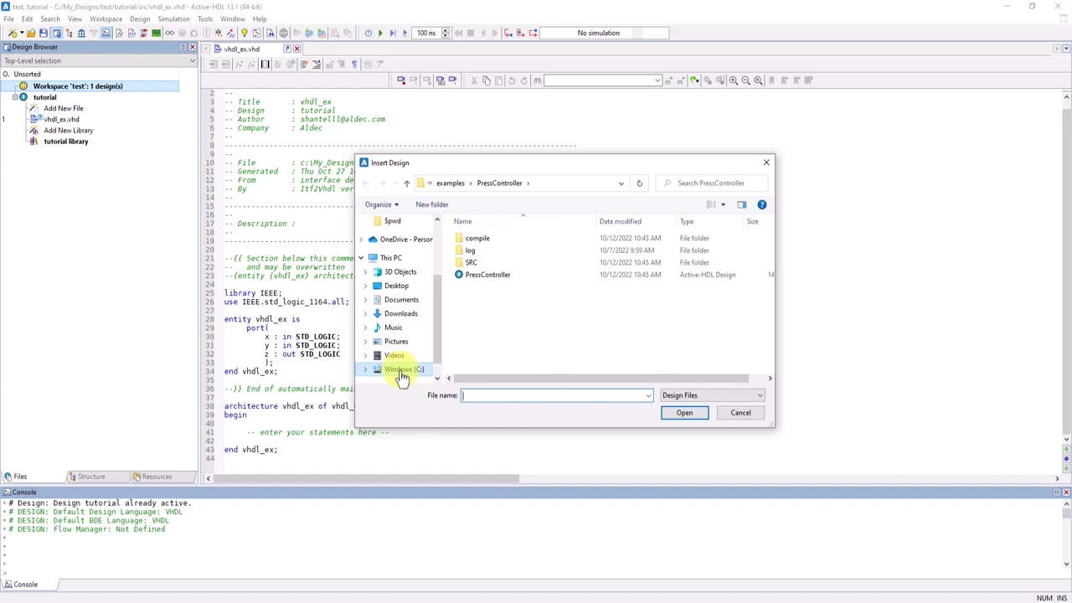
{"action": "double_click", "coordinate": [481, 251]}
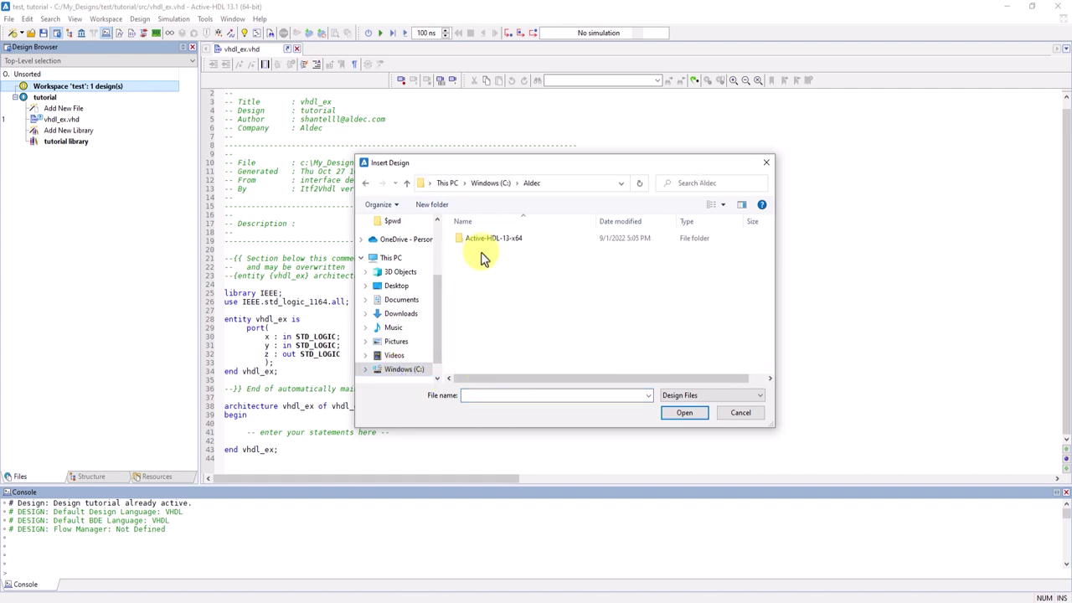
{"action": "double_click", "coordinate": [499, 243]}
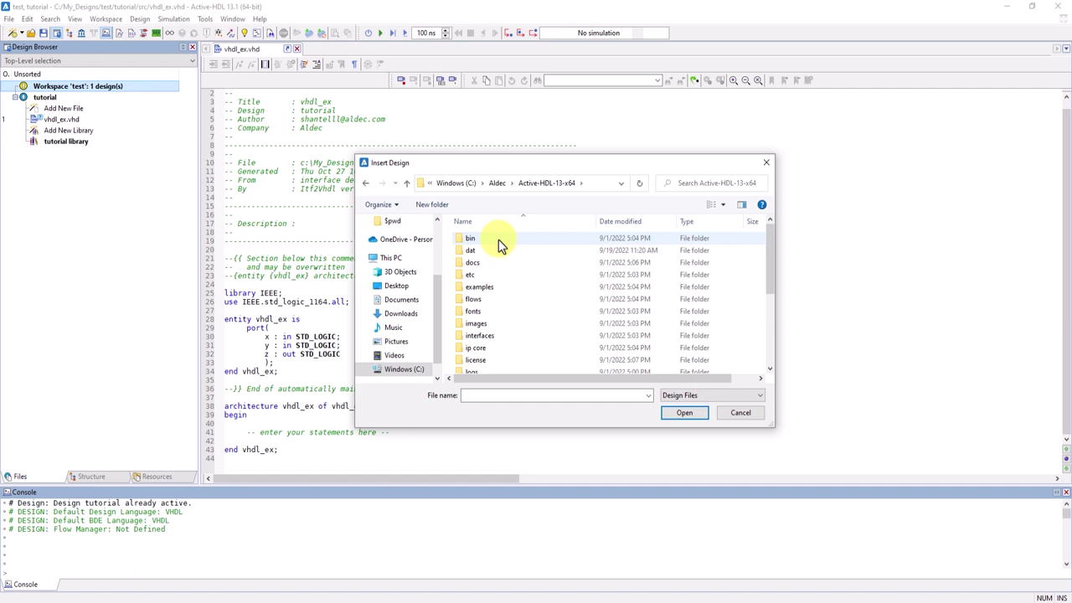
{"action": "double_click", "coordinate": [483, 287]}
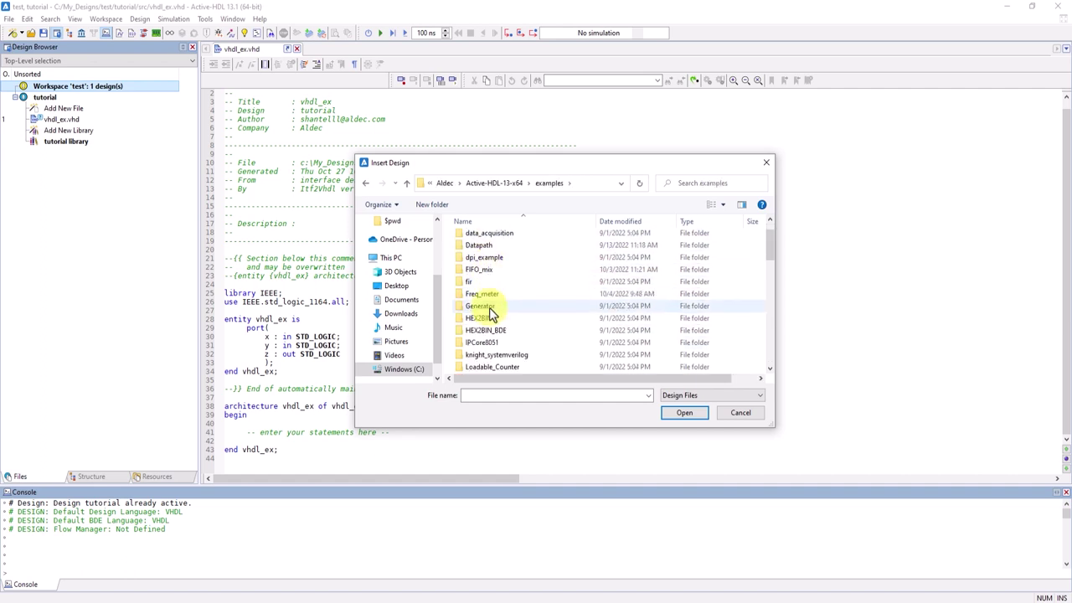
{"action": "scroll", "coordinate": [492, 317], "scroll_direction": "down", "scroll_amount": 5}
{"action": "double_click", "coordinate": [495, 357]}
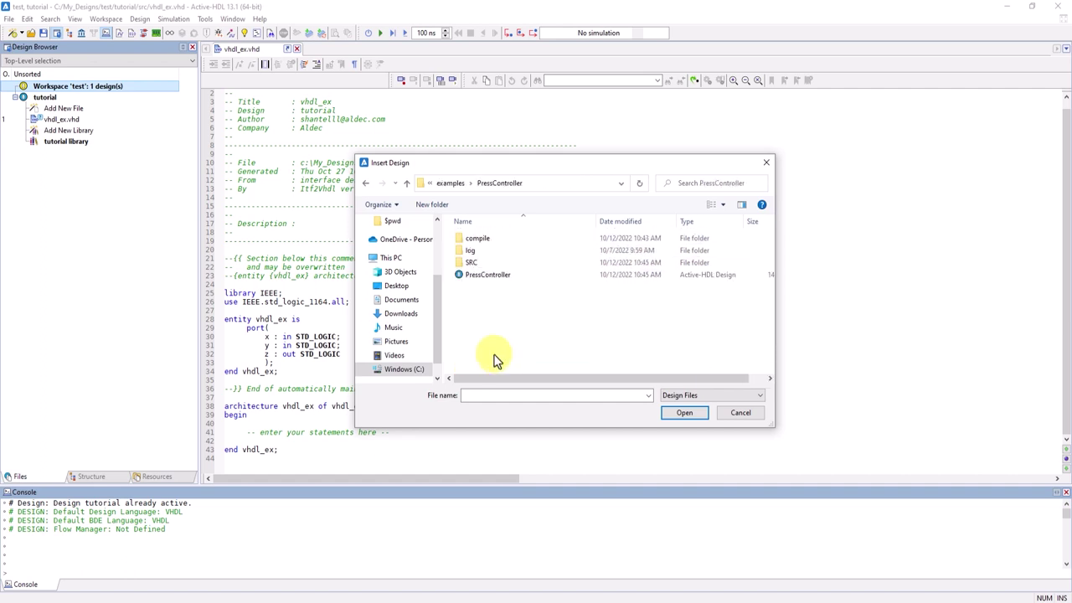
{"action": "left_click", "coordinate": [490, 278]}
{"action": "left_click", "coordinate": [682, 413]}
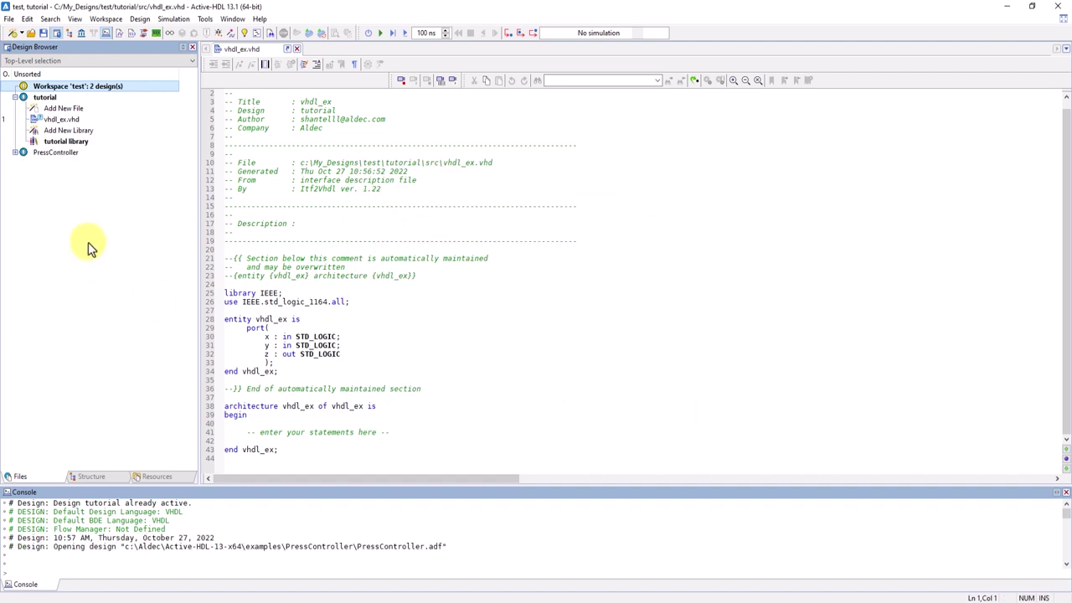
Expand and collapse PressController, tutorial and automachine.asf, ending with tutorial selected
{"action": "left_click", "coordinate": [15, 153]}
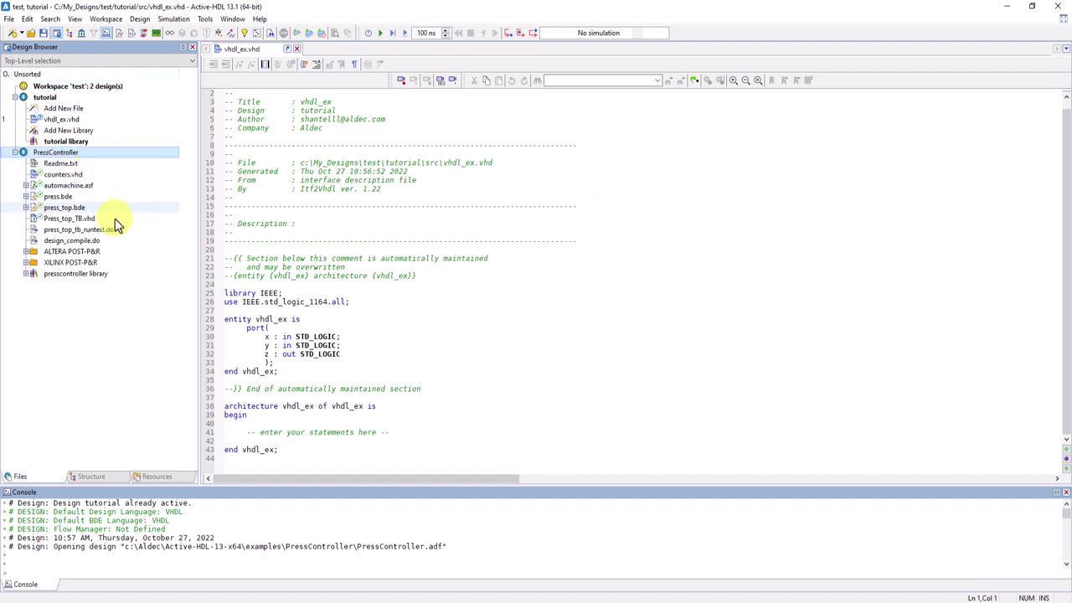
{"action": "left_click", "coordinate": [15, 153]}
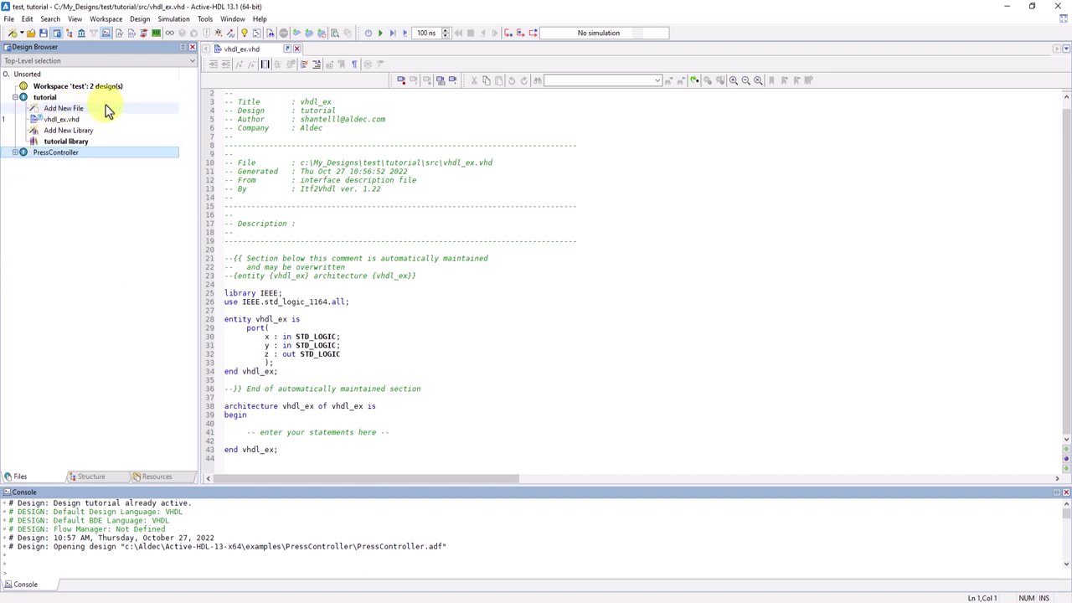
{"action": "left_click", "coordinate": [22, 98]}
{"action": "left_click", "coordinate": [15, 97]}
{"action": "left_click", "coordinate": [15, 109]}
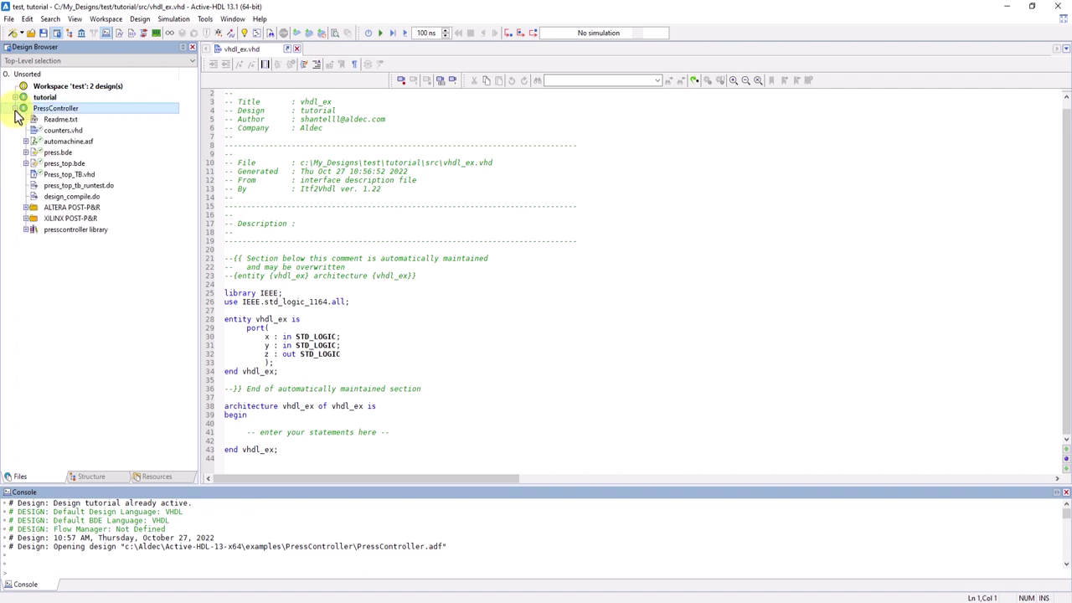
{"action": "left_click", "coordinate": [26, 143]}
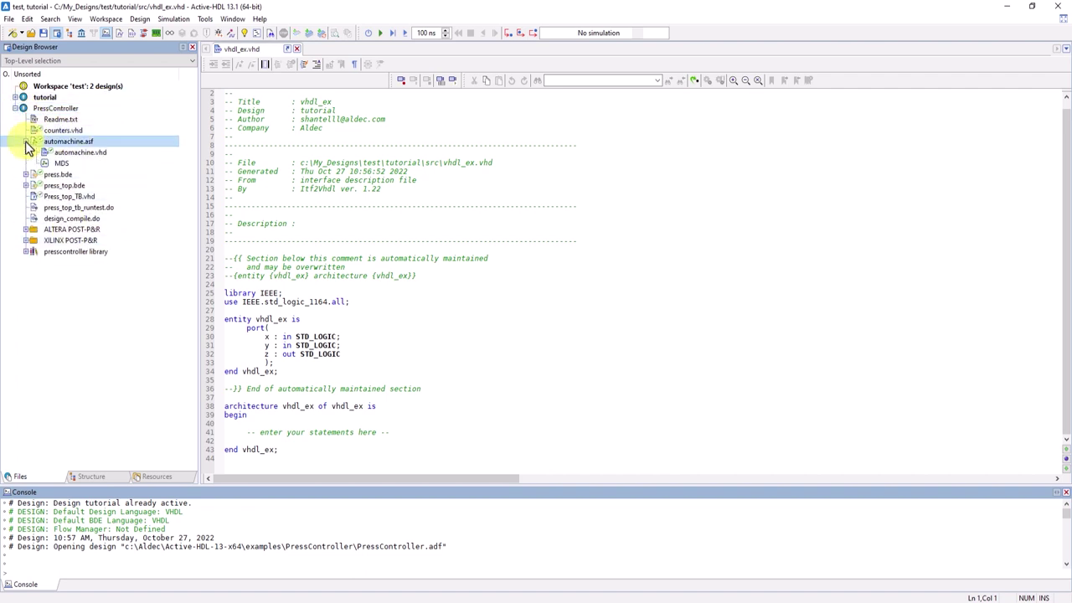
{"action": "left_click", "coordinate": [23, 109]}
{"action": "left_click", "coordinate": [15, 108]}
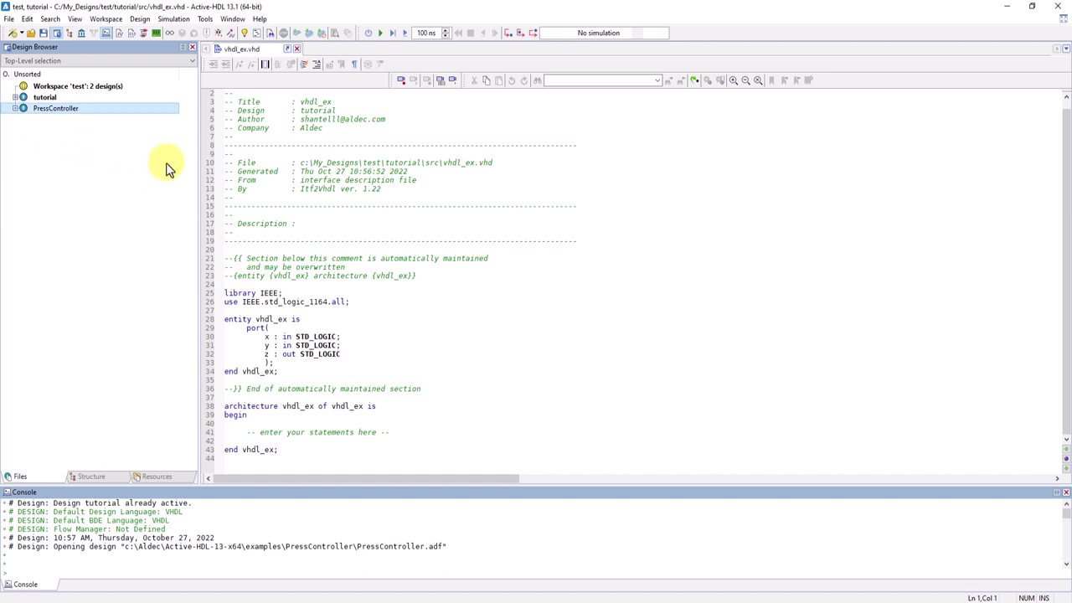
{"action": "left_click", "coordinate": [34, 99]}
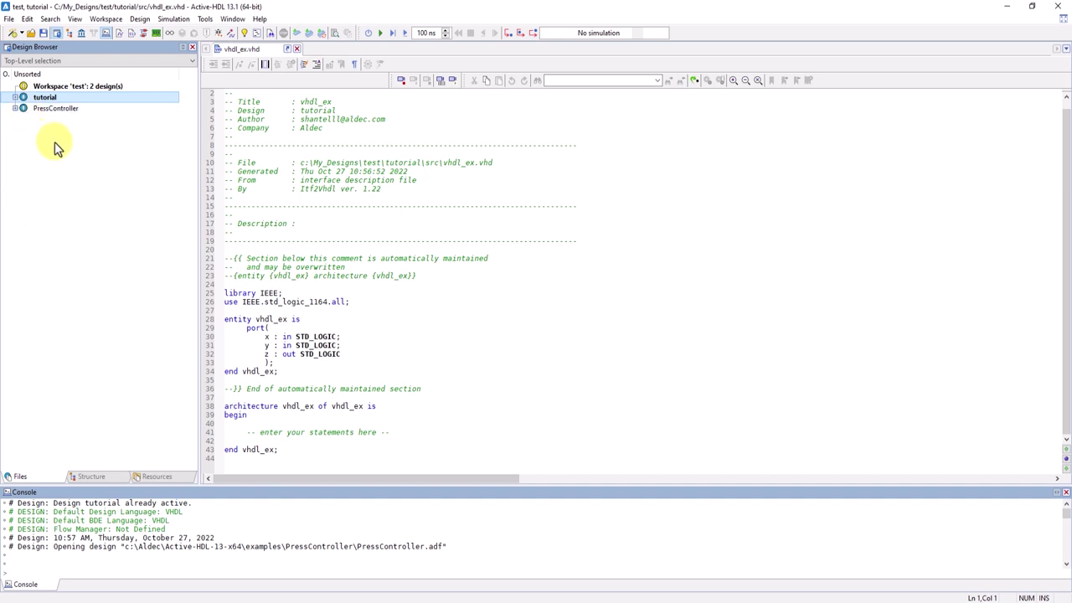
Run Compile All on the tutorial design
{"action": "right_click", "coordinate": [70, 99]}
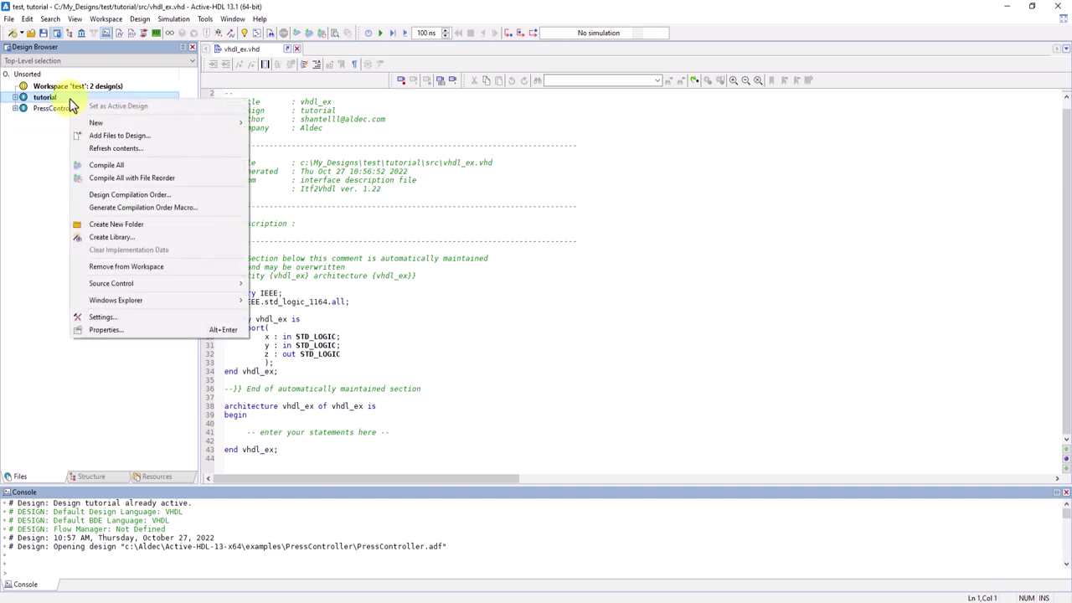
{"action": "left_click", "coordinate": [104, 166]}
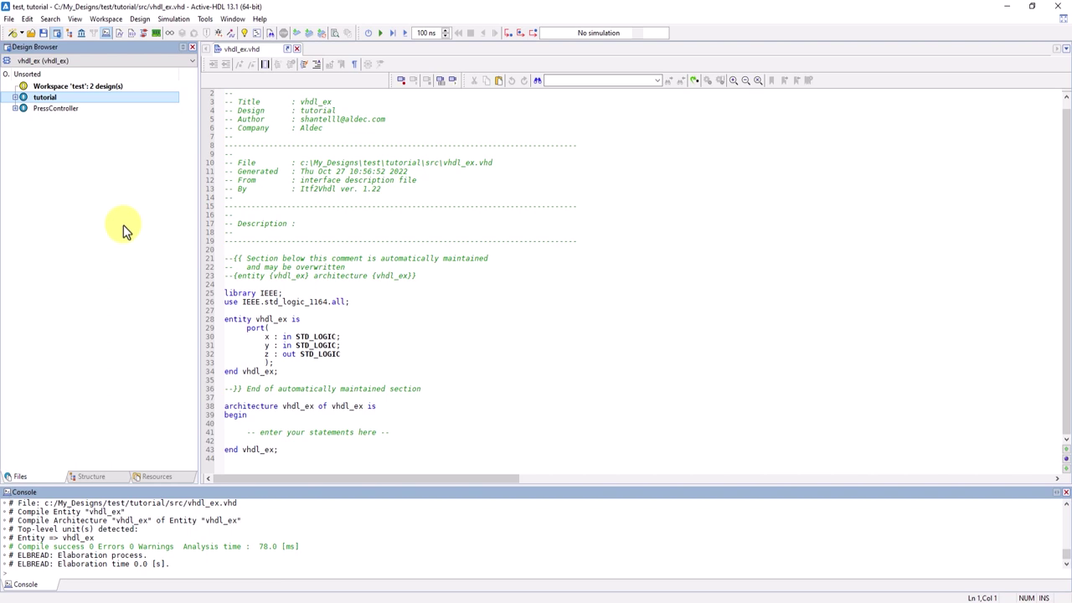
Set PressController as the active design and expand its file list
{"action": "left_click", "coordinate": [91, 110]}
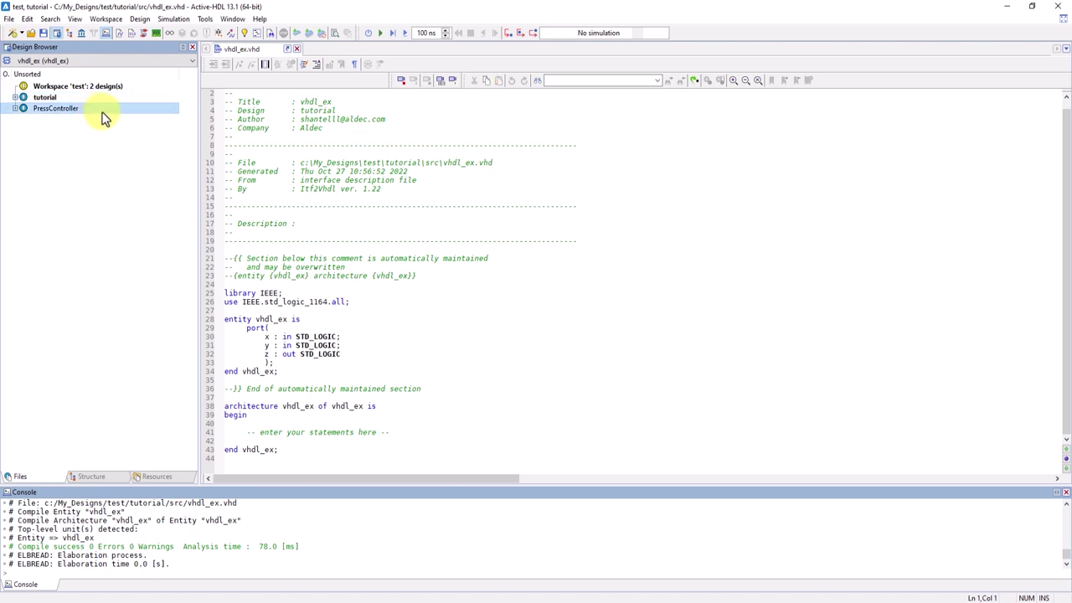
{"action": "right_click", "coordinate": [102, 117]}
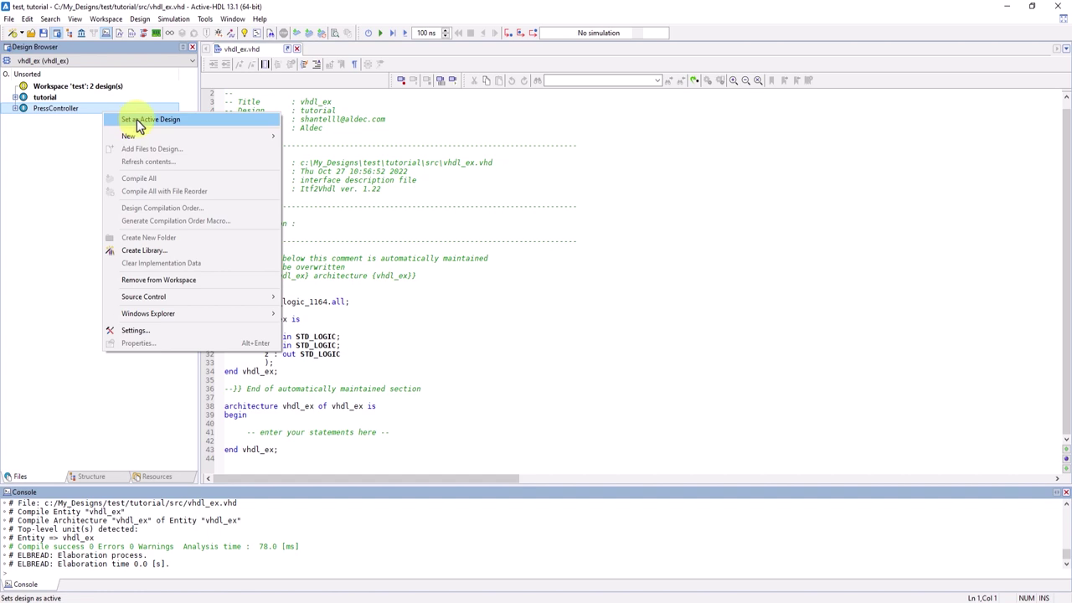
{"action": "left_click", "coordinate": [140, 122]}
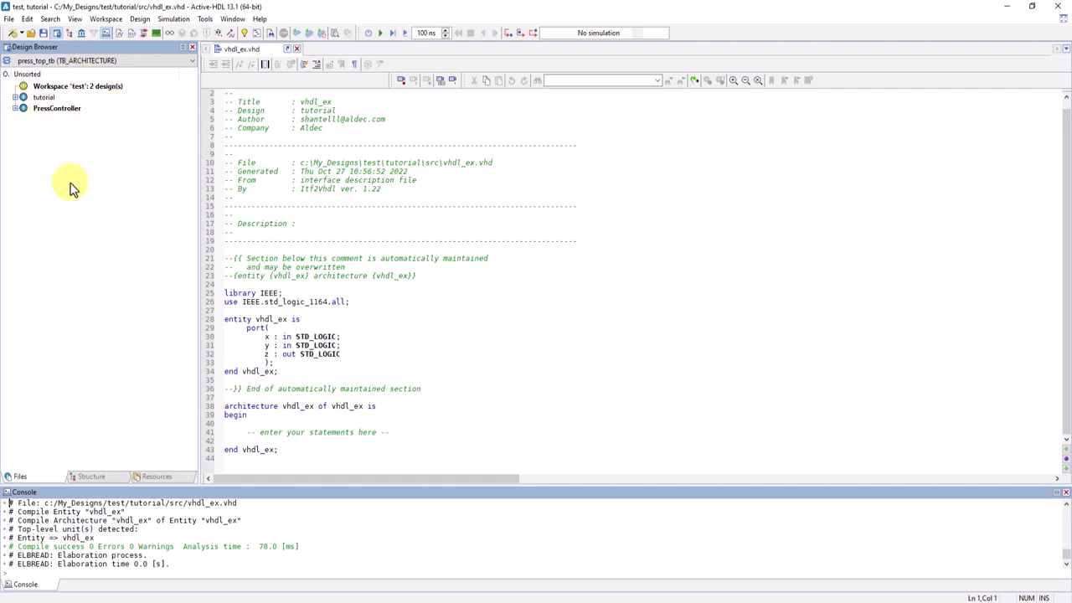
{"action": "double_click", "coordinate": [57, 108]}
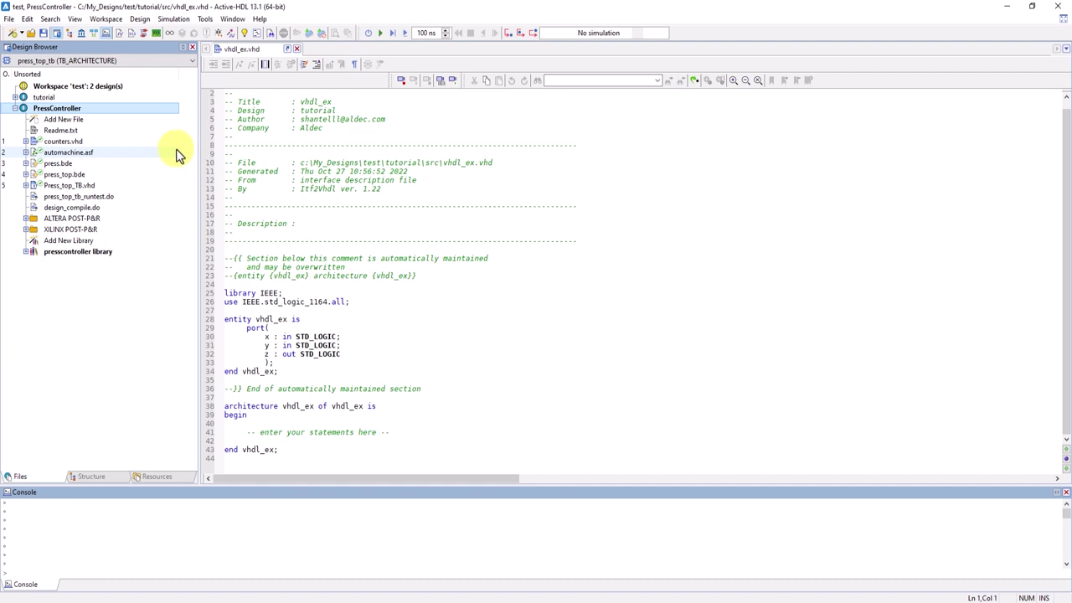
Compile the whole workspace, then open and close the compilation order settings unchanged
{"action": "right_click", "coordinate": [115, 86]}
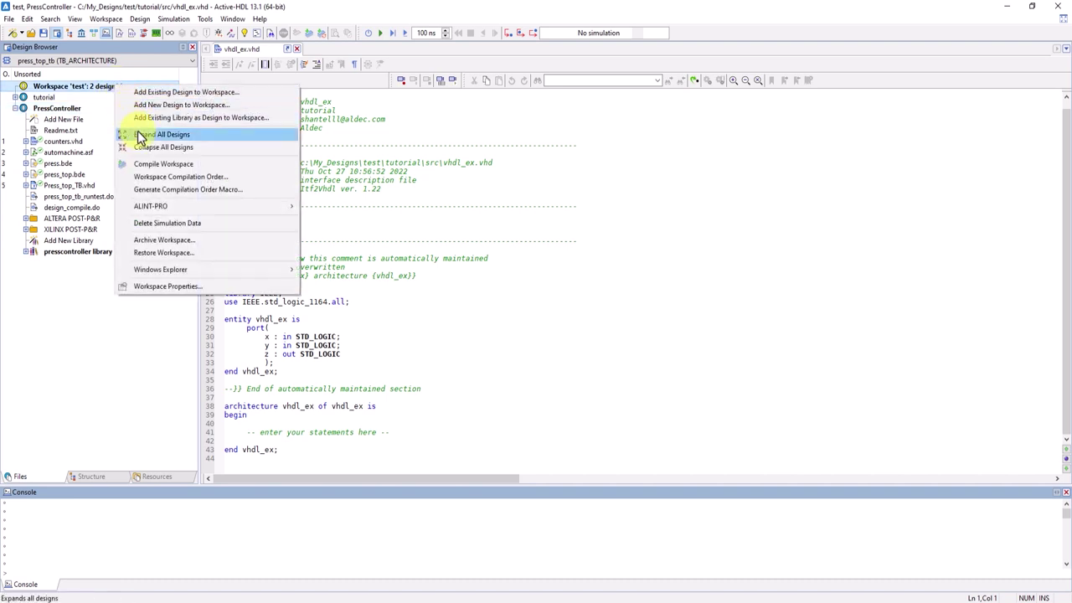
{"action": "left_click", "coordinate": [152, 165]}
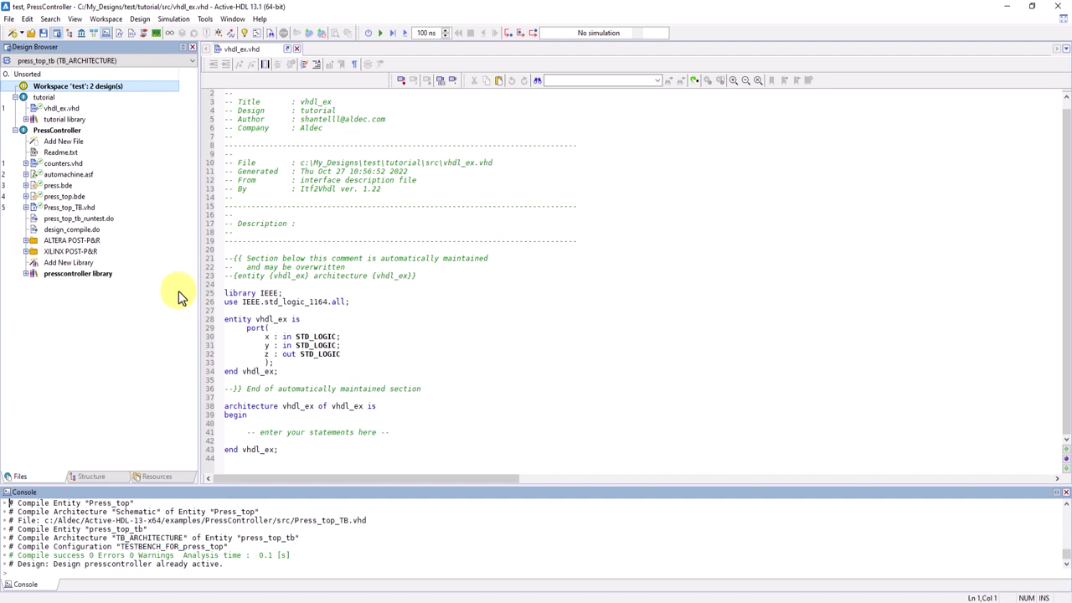
{"action": "right_click", "coordinate": [125, 92]}
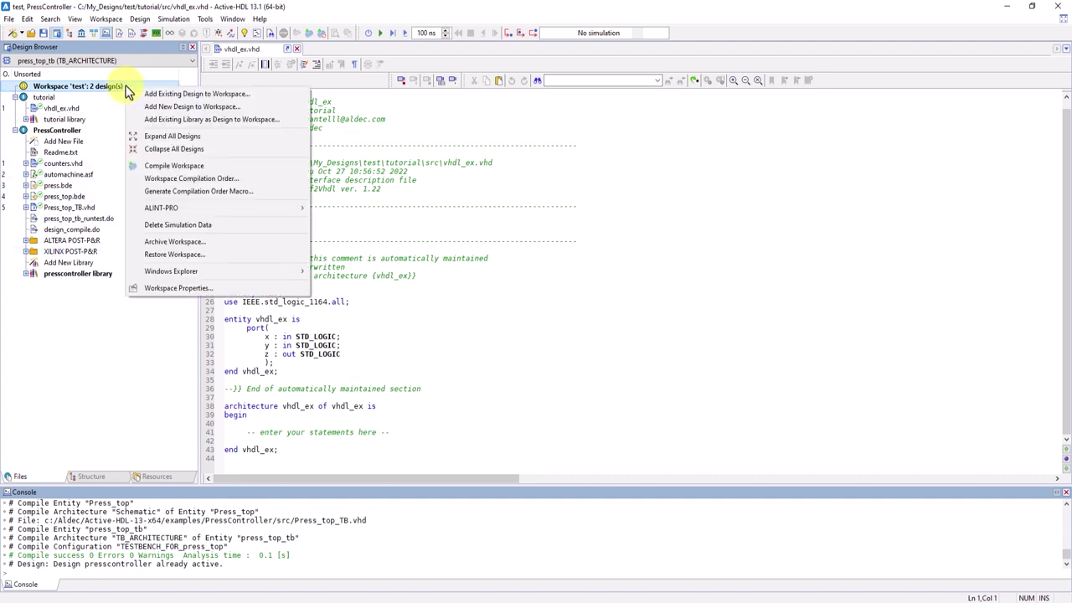
{"action": "left_click", "coordinate": [175, 178]}
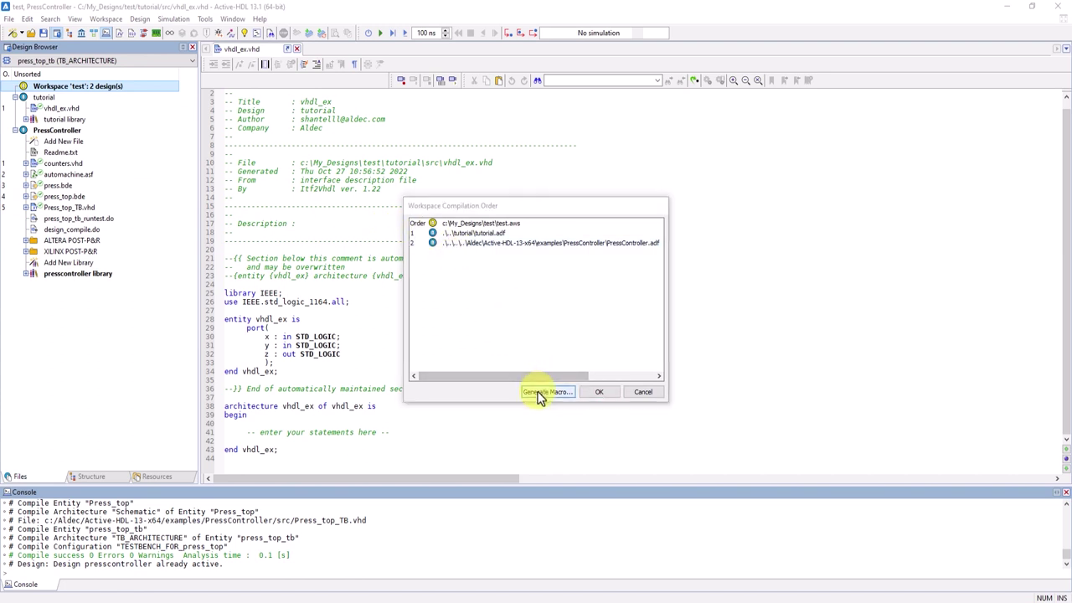
{"action": "left_click", "coordinate": [543, 393]}
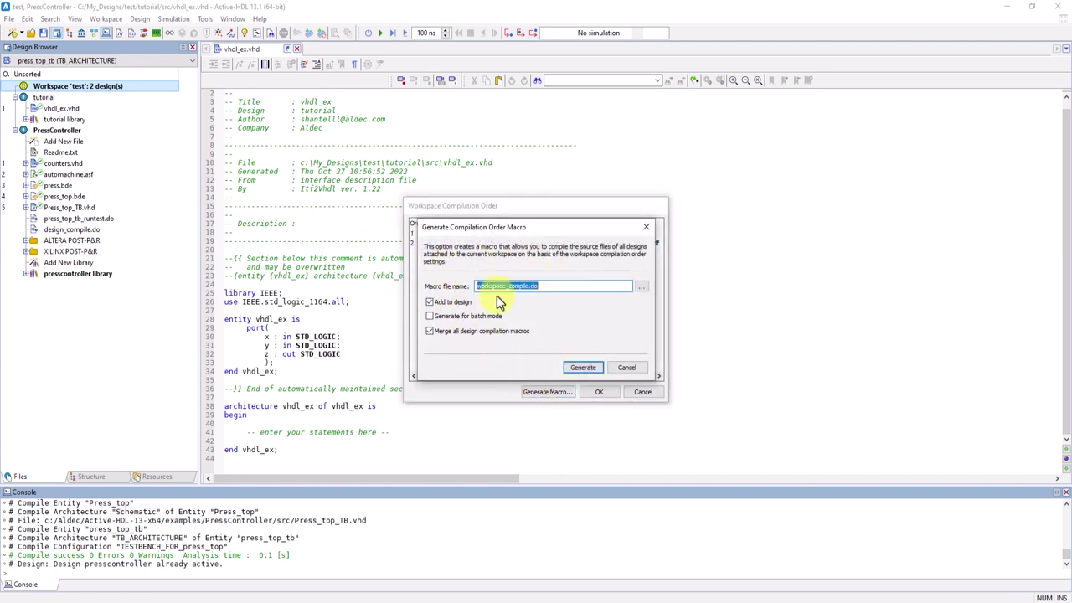
{"action": "left_click", "coordinate": [630, 369]}
{"action": "left_click", "coordinate": [609, 393]}
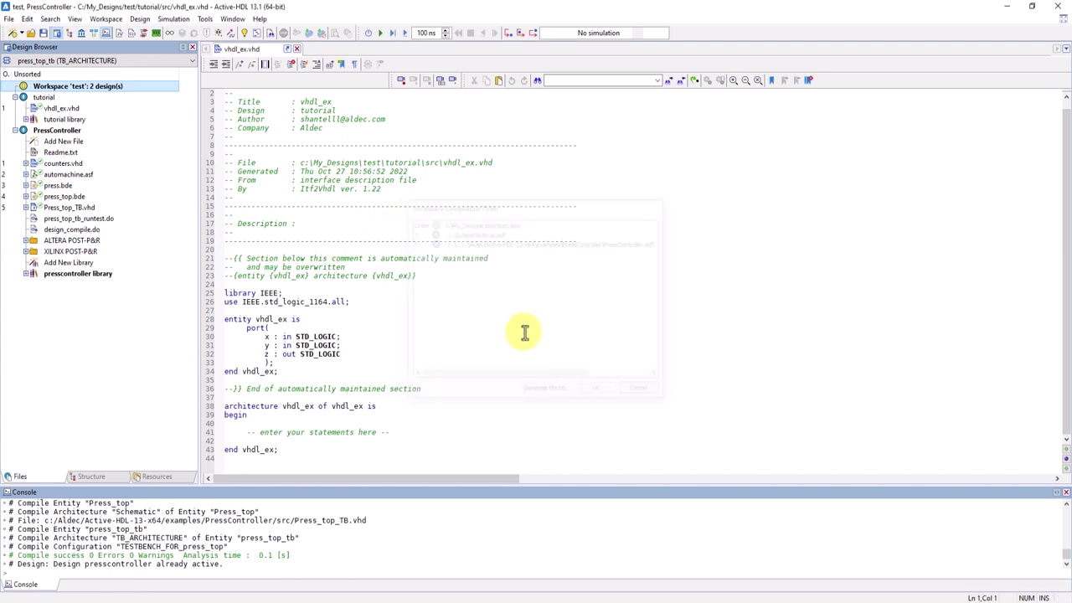
Try generating the workspace_compile.do macro and dismiss the tutorial compilation-order warning
{"action": "right_click", "coordinate": [122, 94]}
{"action": "left_click", "coordinate": [220, 195]}
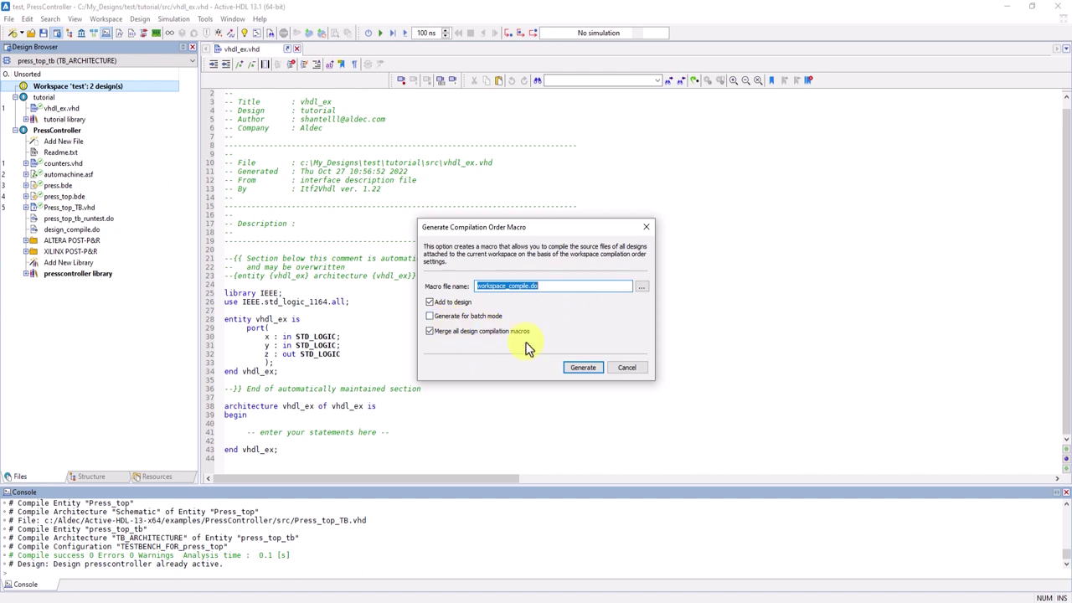
{"action": "left_click", "coordinate": [584, 369]}
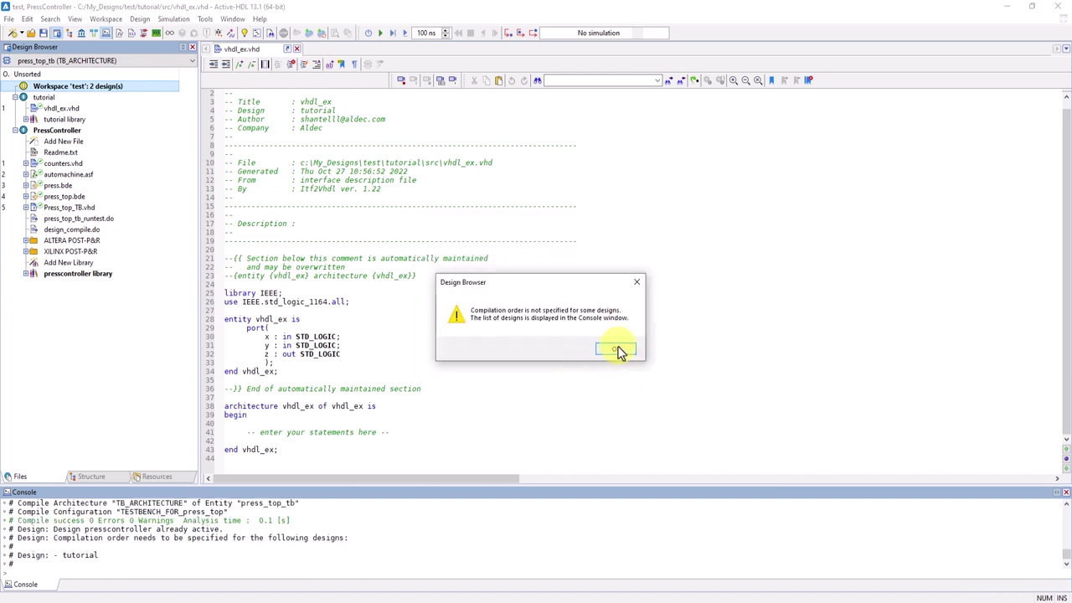
{"action": "left_click", "coordinate": [616, 350]}
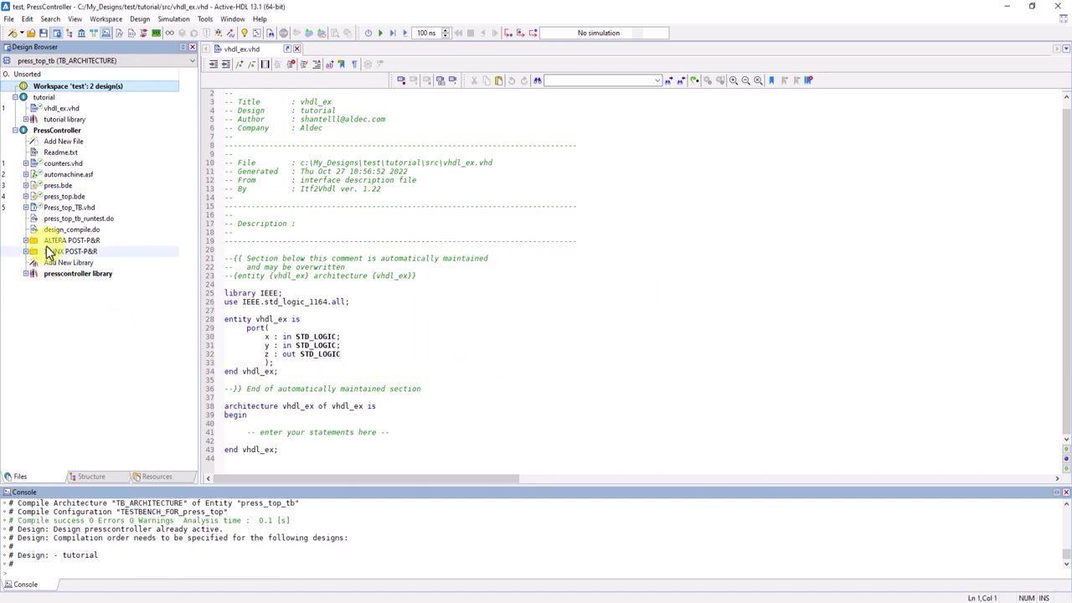
Remove the PressController design from the test workspace, leaving tutorial as the only design
{"action": "left_click", "coordinate": [64, 231]}
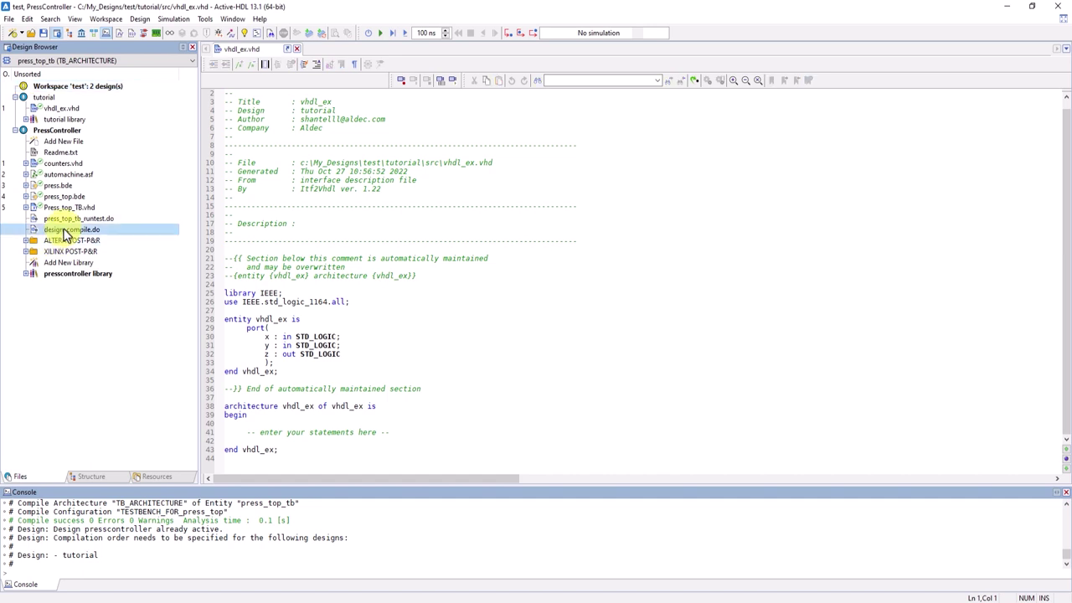
{"action": "left_click", "coordinate": [48, 132]}
{"action": "right_click", "coordinate": [48, 134]}
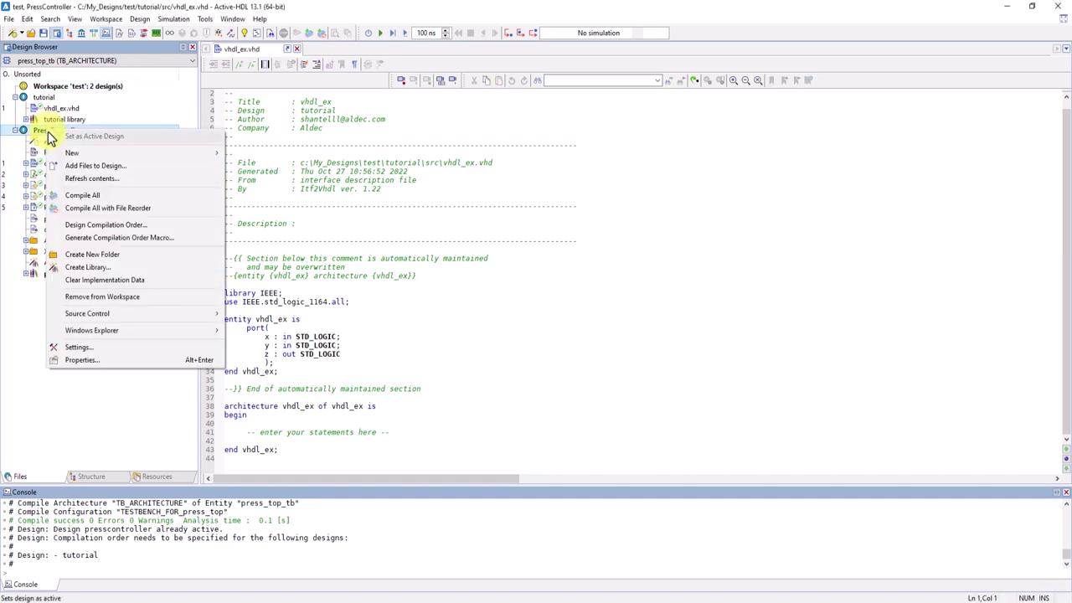
{"action": "left_click", "coordinate": [94, 298]}
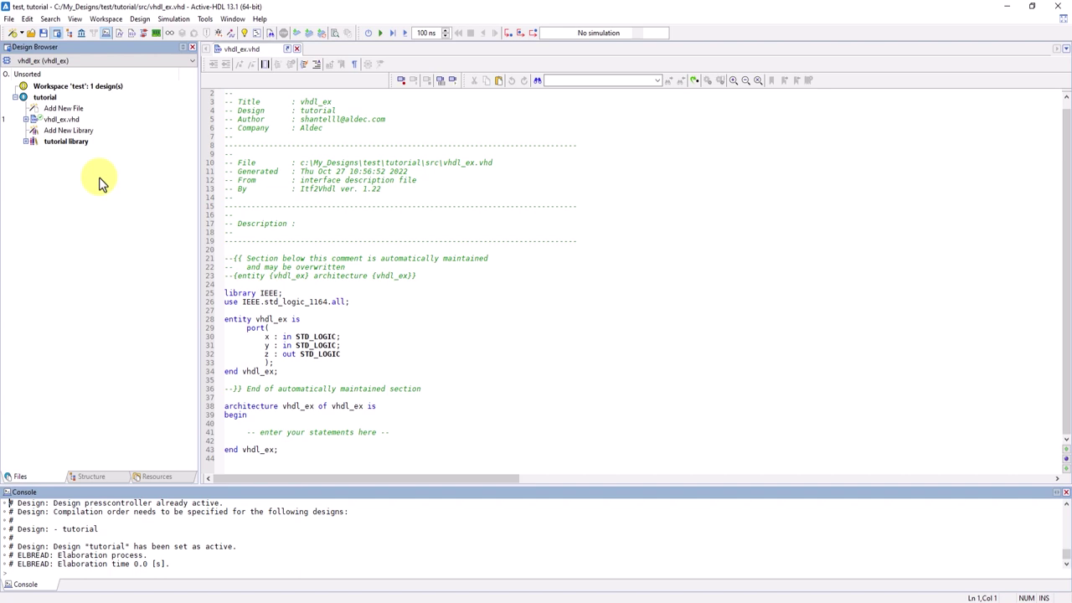
{"action": "left_click", "coordinate": [61, 120]}
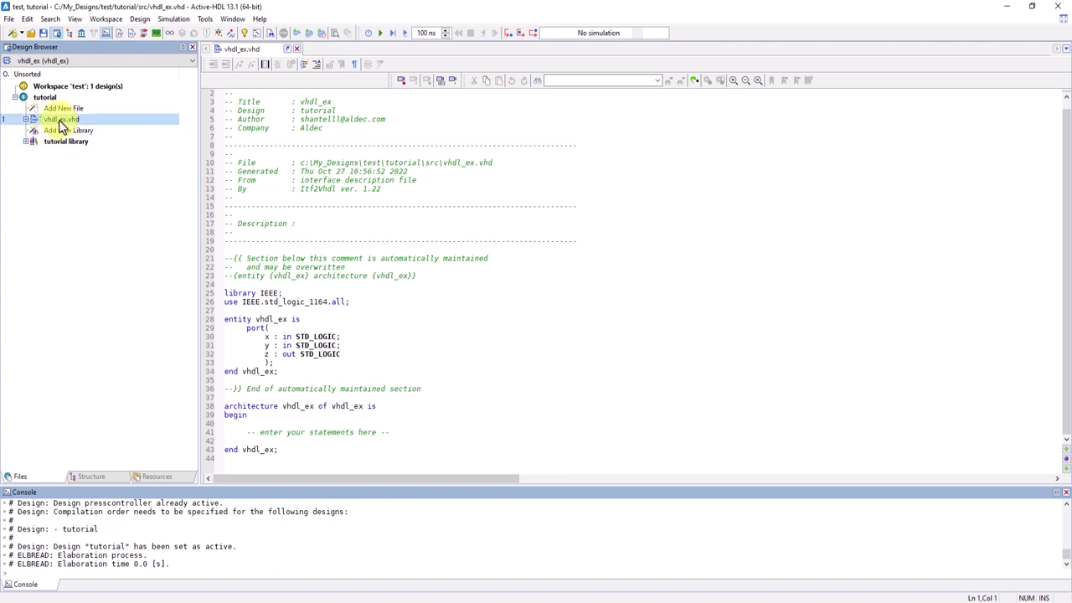
{"action": "right_click", "coordinate": [61, 121]}
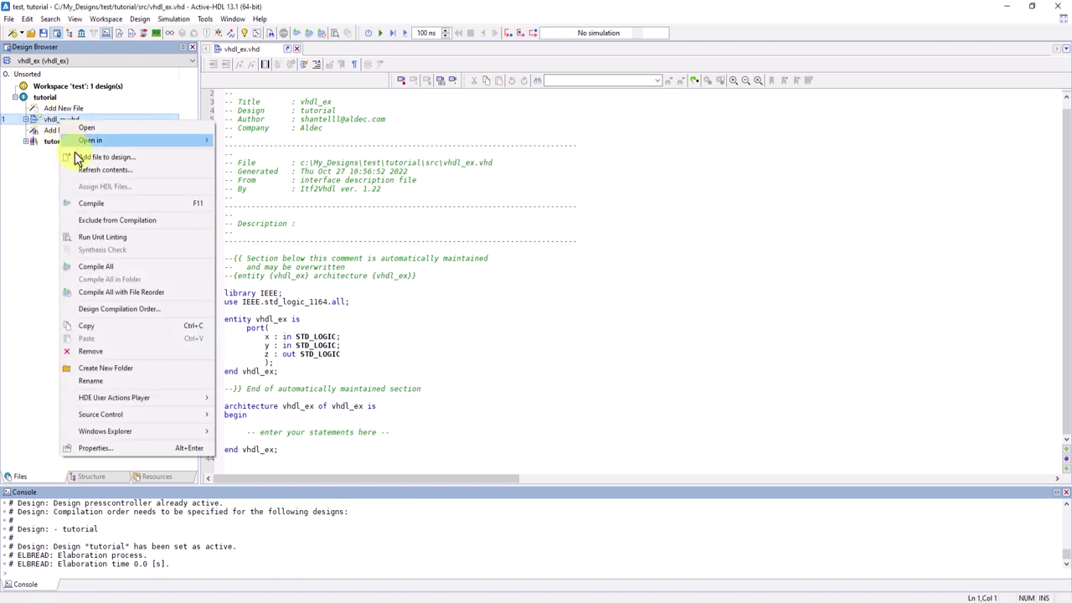
{"action": "left_click", "coordinate": [109, 352]}
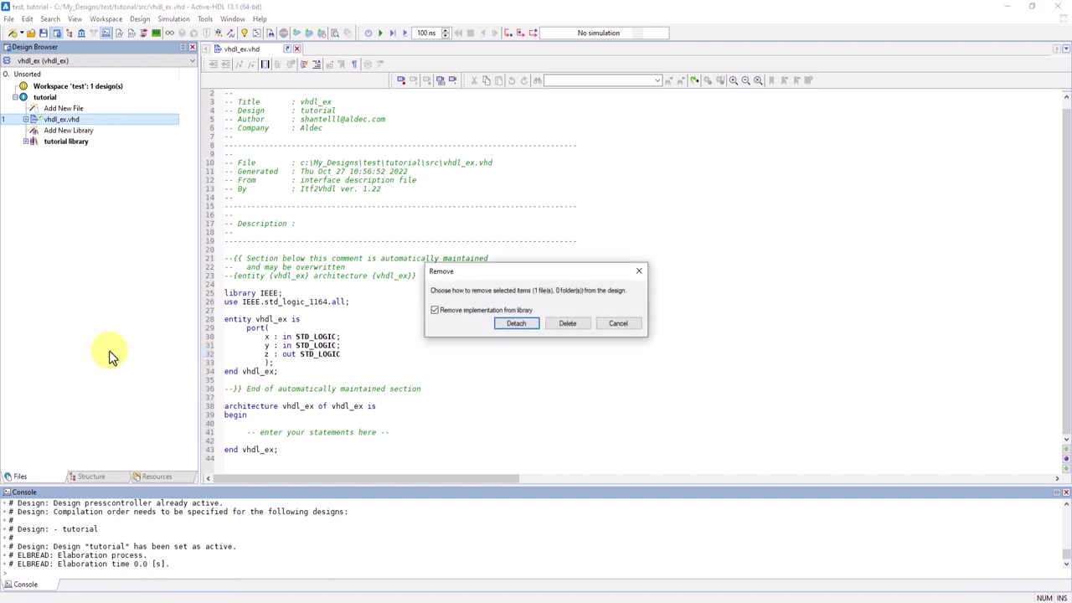
{"action": "left_click", "coordinate": [434, 311]}
{"action": "left_click", "coordinate": [435, 311]}
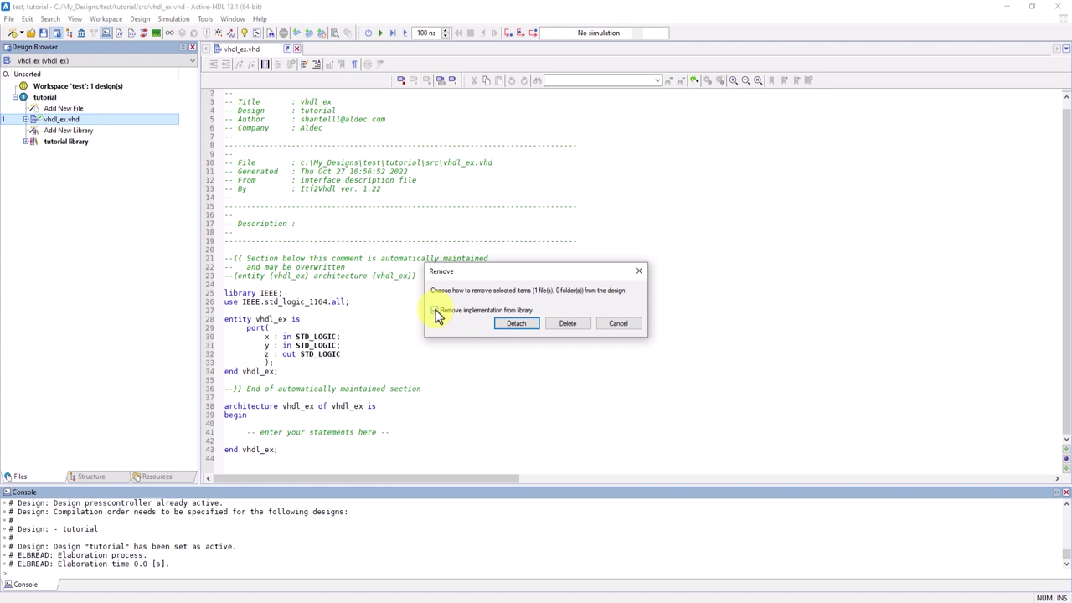
{"action": "left_click", "coordinate": [562, 326]}
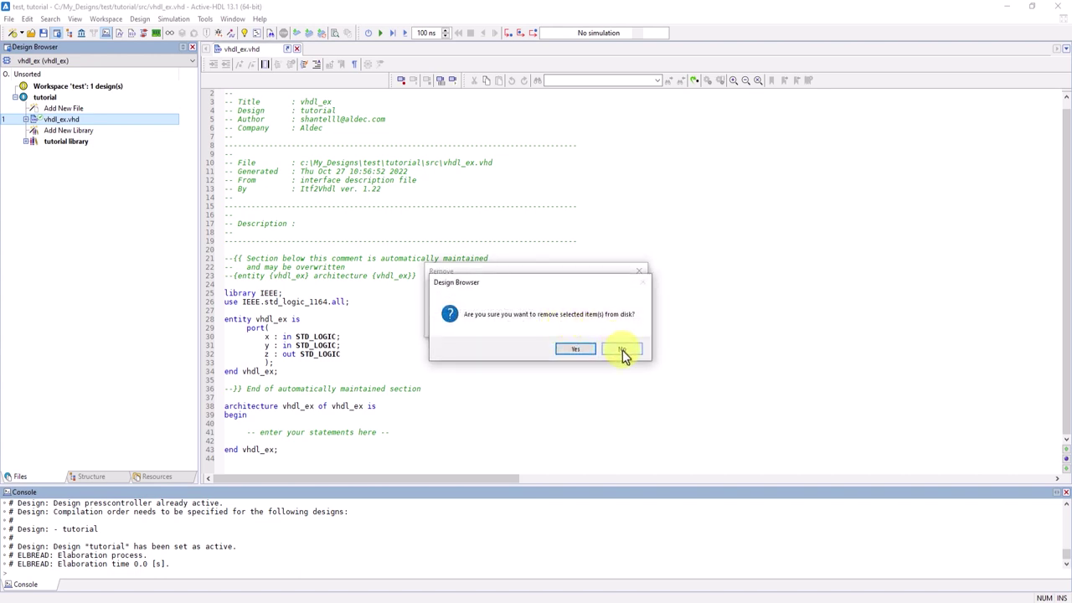
{"action": "left_click", "coordinate": [623, 351]}
{"action": "left_click", "coordinate": [627, 328]}
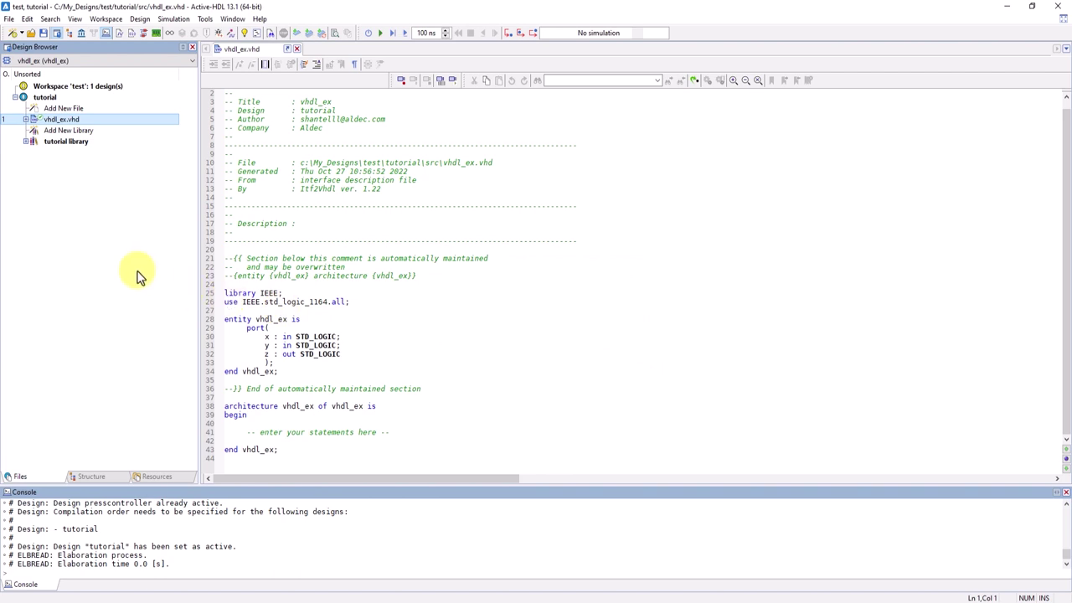
Archive the workspace to c:\My_Designs\test.zip with the tutorial folder checked for inclusion
{"action": "left_click", "coordinate": [102, 20]}
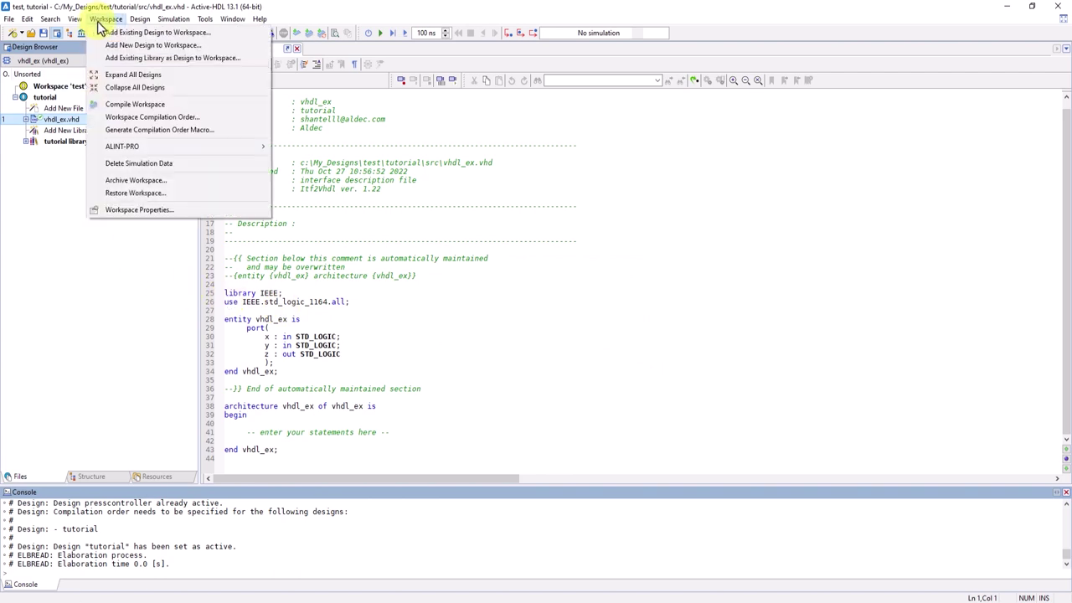
{"action": "left_click", "coordinate": [141, 180]}
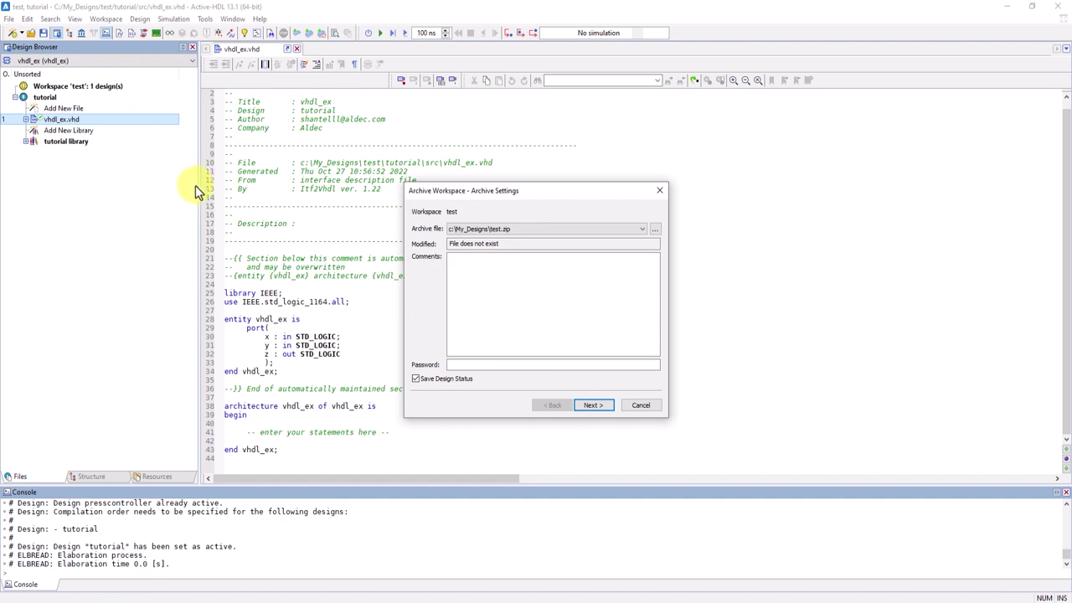
{"action": "left_click", "coordinate": [513, 232]}
{"action": "left_click", "coordinate": [531, 230]}
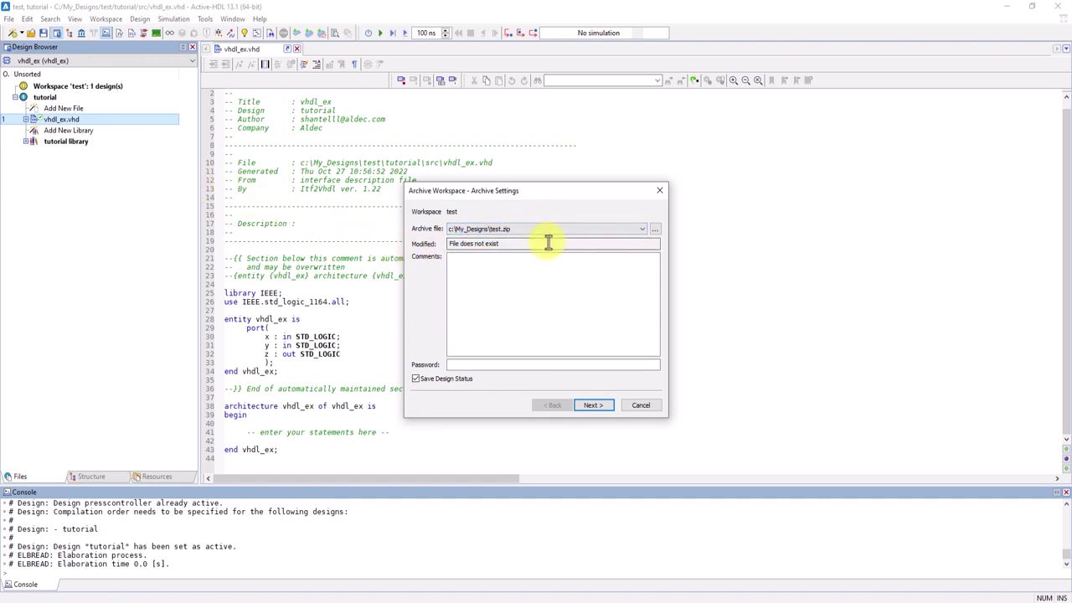
{"action": "left_click", "coordinate": [595, 406]}
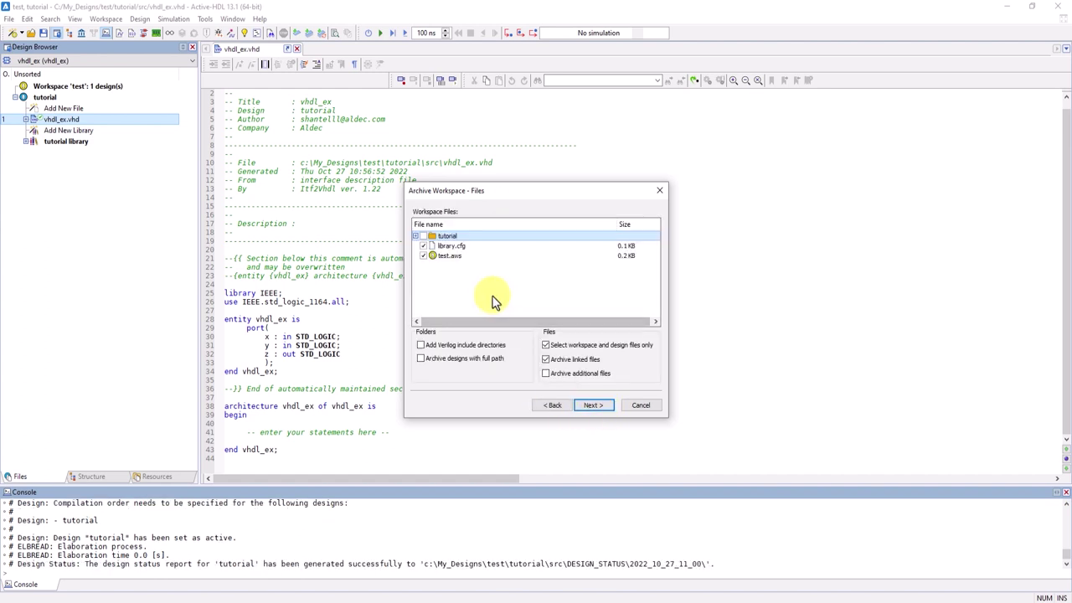
{"action": "left_click", "coordinate": [423, 237]}
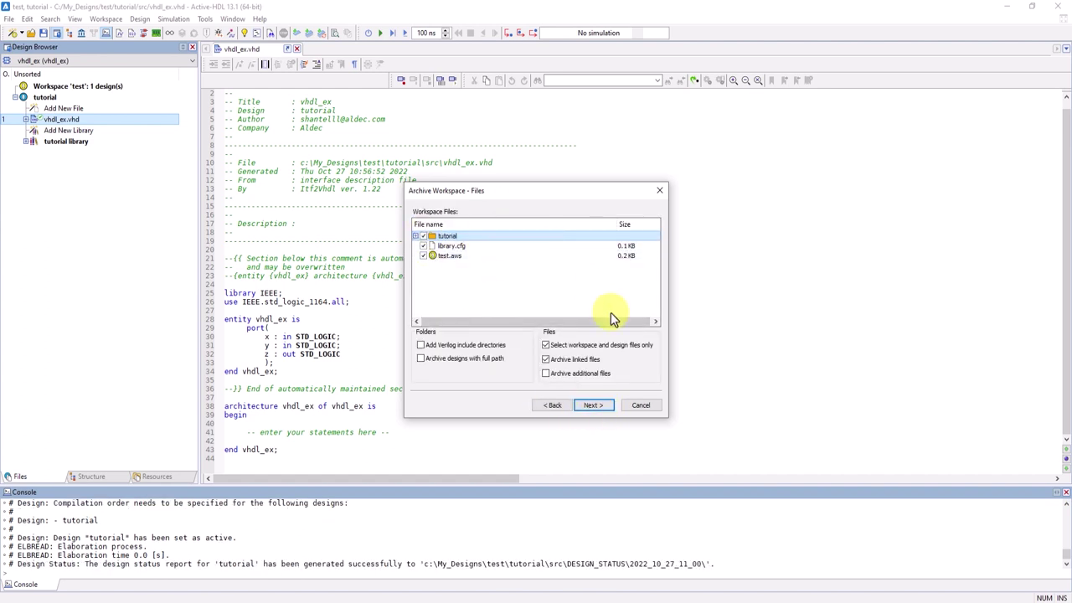
{"action": "left_click", "coordinate": [602, 407]}
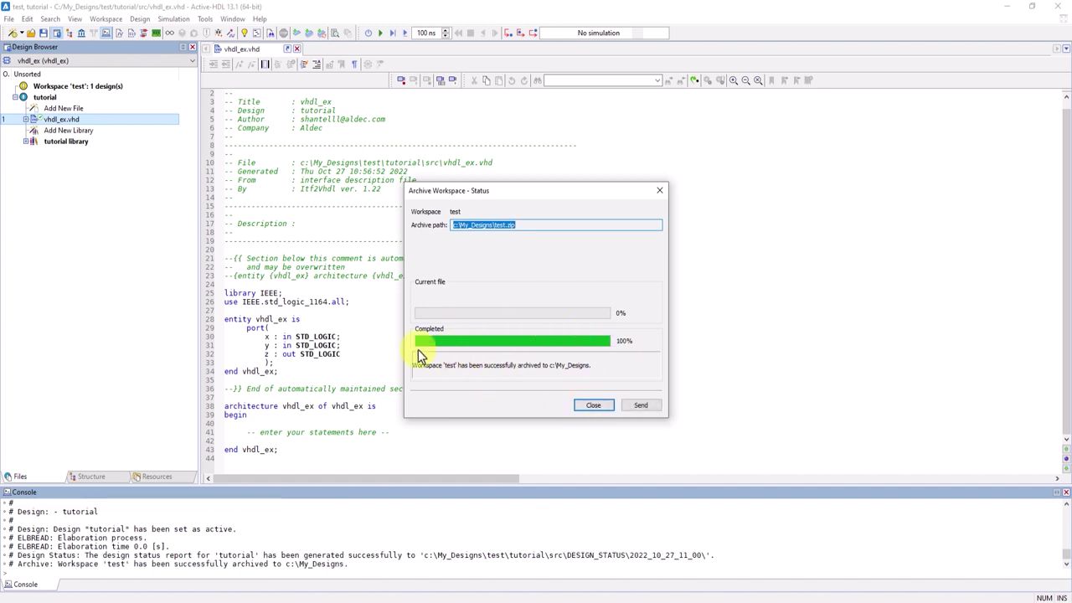
{"action": "left_click", "coordinate": [592, 405]}
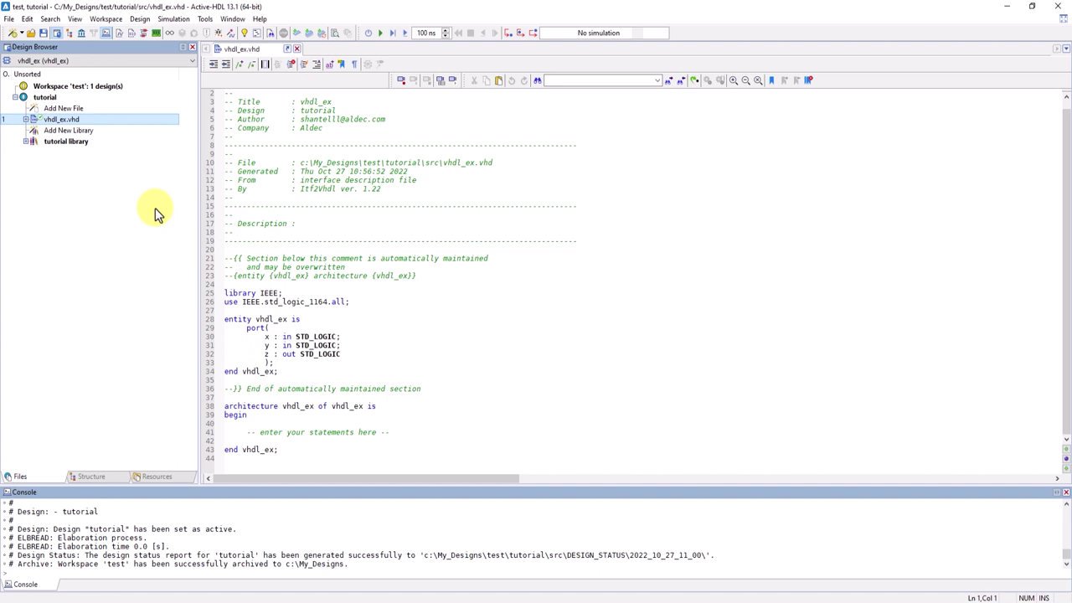
Export the workspace to HTML with default folder, items and graphics settings, then view vhdl_ex.vhd
{"action": "left_click", "coordinate": [8, 19]}
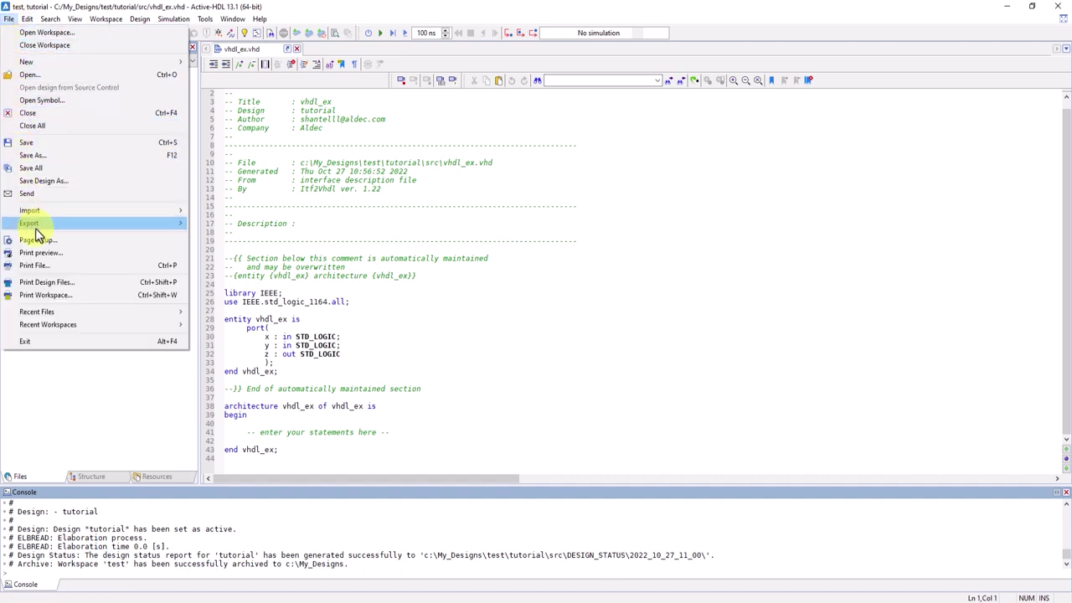
{"action": "mouse_move", "coordinate": [39, 225]}
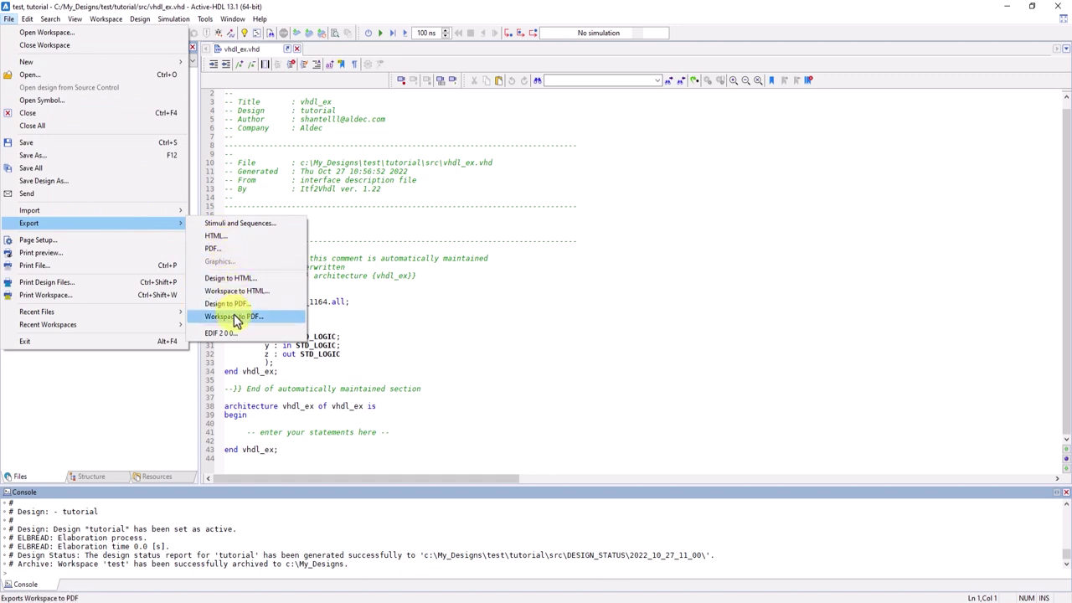
{"action": "left_click", "coordinate": [283, 296]}
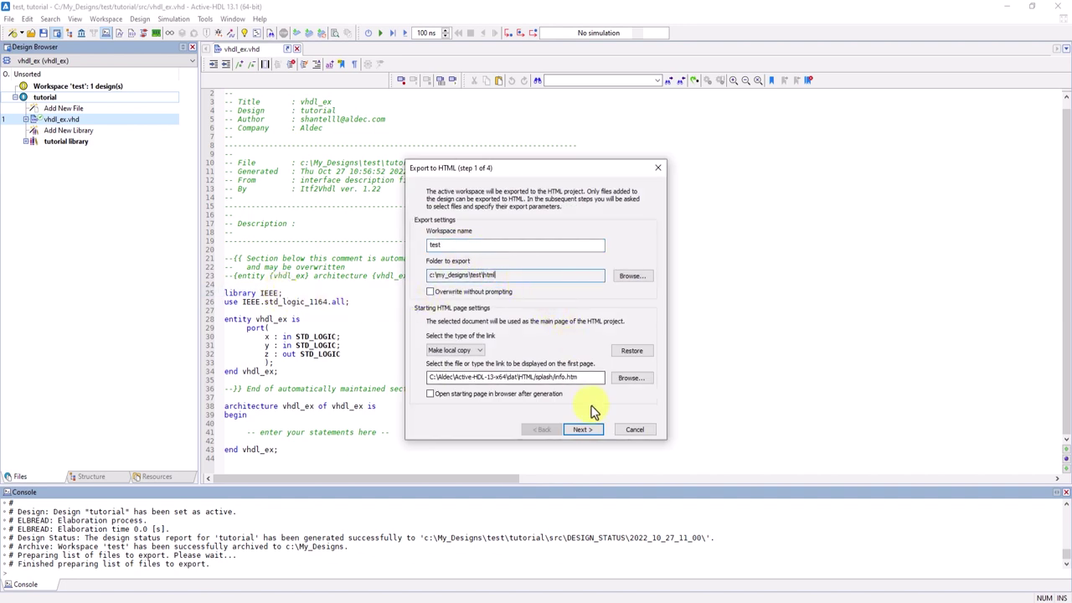
{"action": "left_click", "coordinate": [582, 428]}
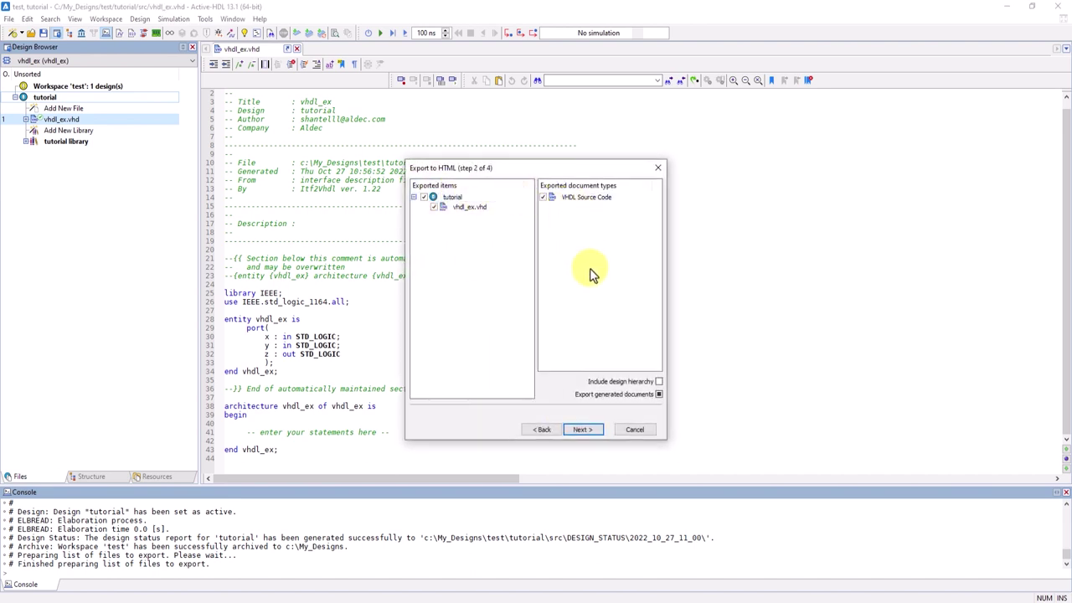
{"action": "left_click", "coordinate": [580, 432]}
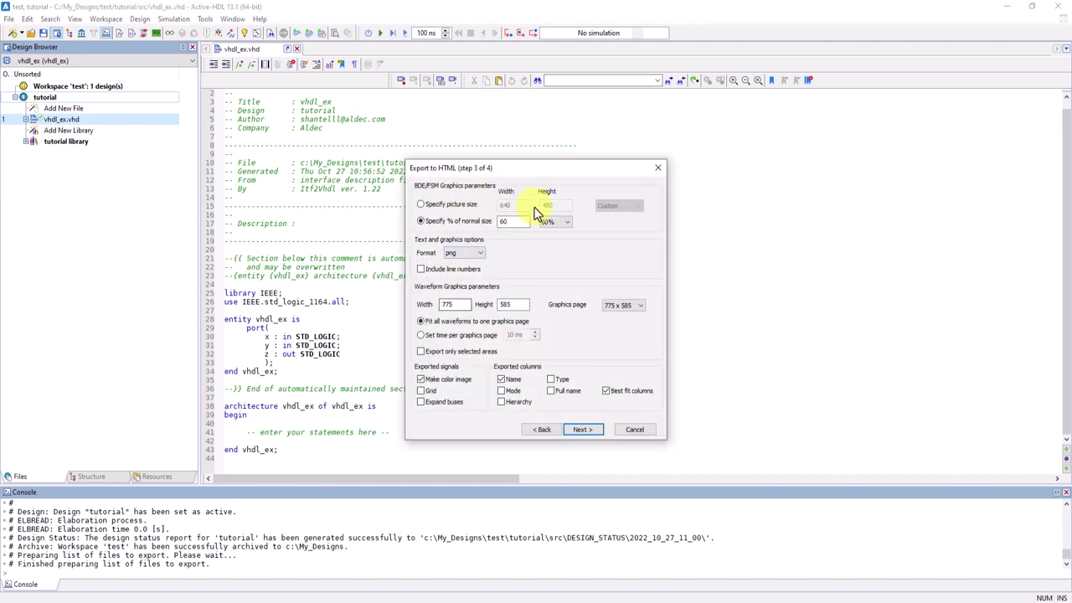
{"action": "left_click", "coordinate": [582, 432]}
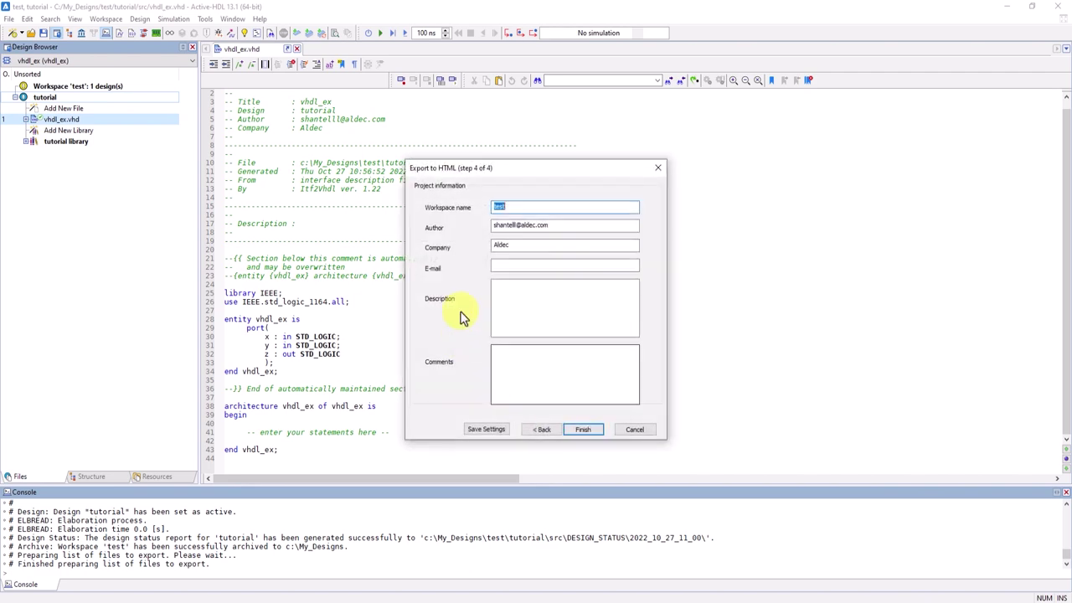
{"action": "left_click", "coordinate": [597, 428]}
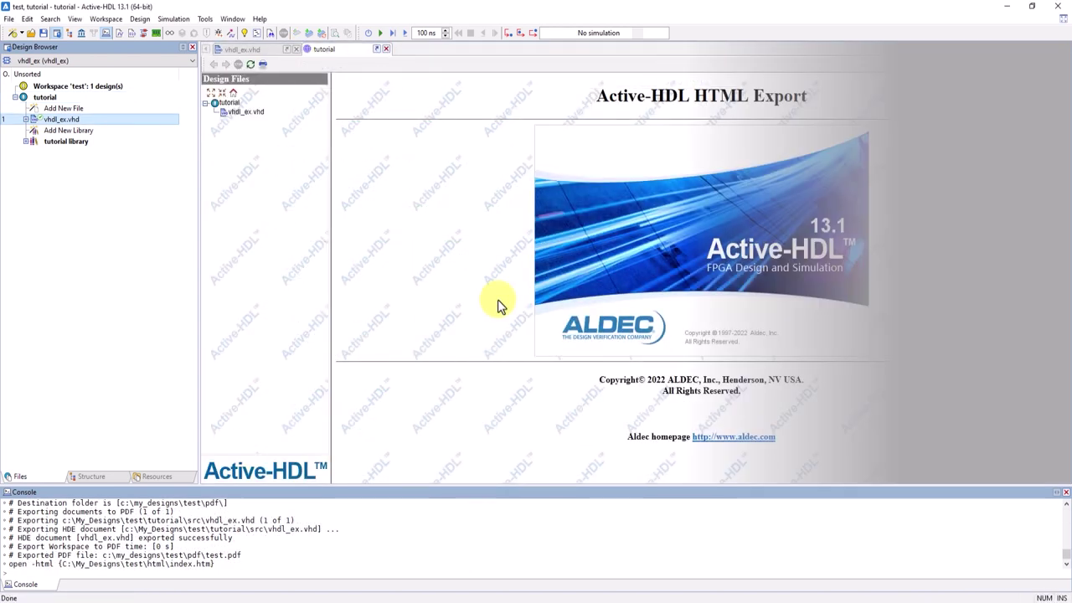
{"action": "left_click", "coordinate": [205, 103]}
{"action": "left_click", "coordinate": [238, 114]}
Start the Workspace to PDF export and show its PDF Options: Letter portrait, 1-inch margins
{"action": "left_click", "coordinate": [9, 18]}
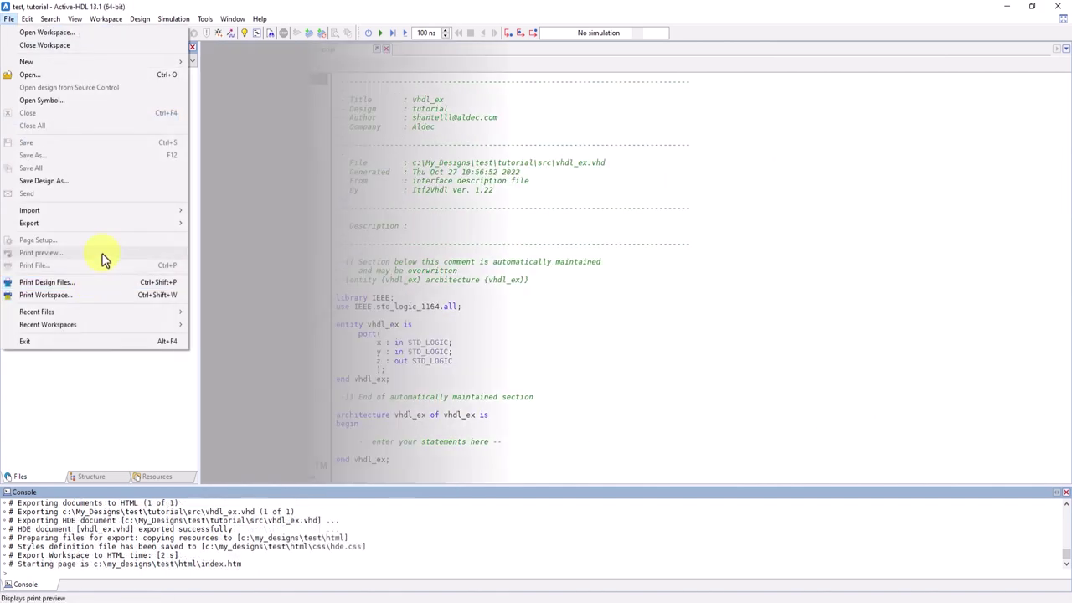
{"action": "mouse_move", "coordinate": [109, 223]}
{"action": "left_click", "coordinate": [250, 318]}
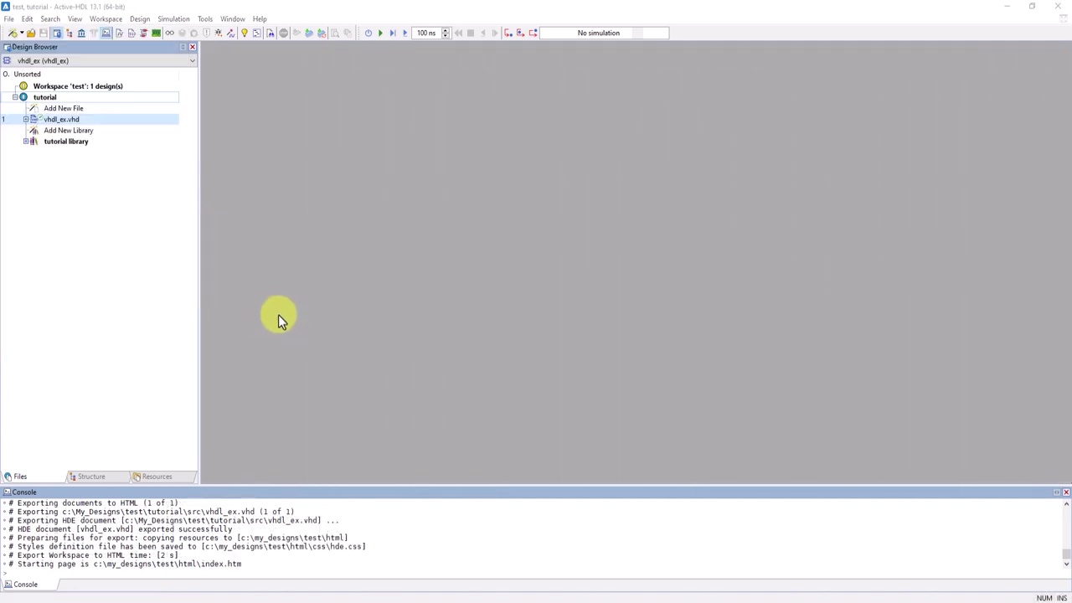
{"action": "left_click", "coordinate": [316, 145]}
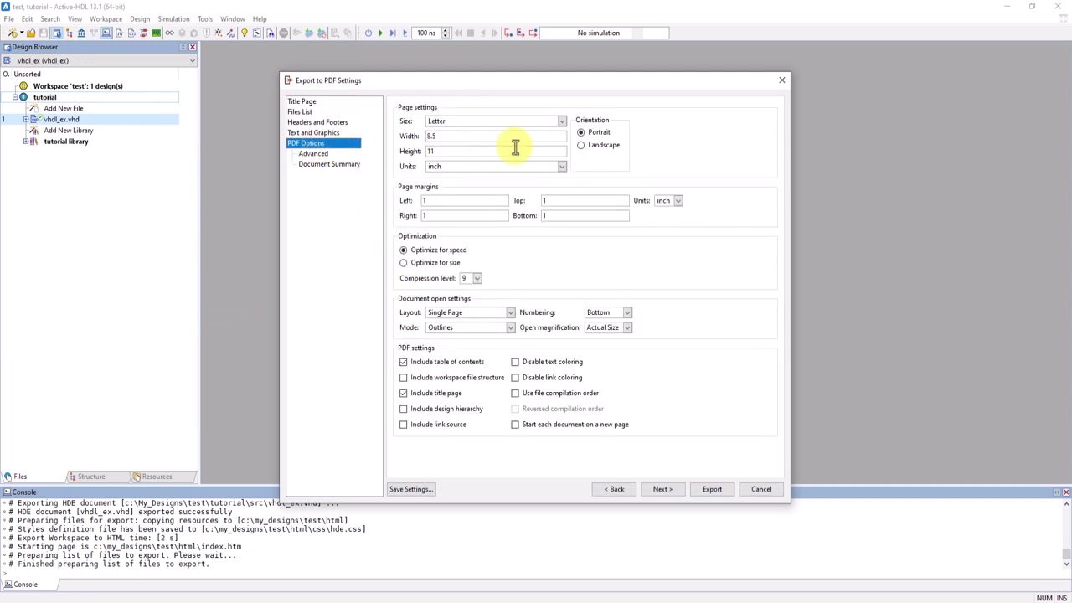
Export the workspace to test.pdf and scroll through the 3-page document in Edge
{"action": "left_click", "coordinate": [711, 490]}
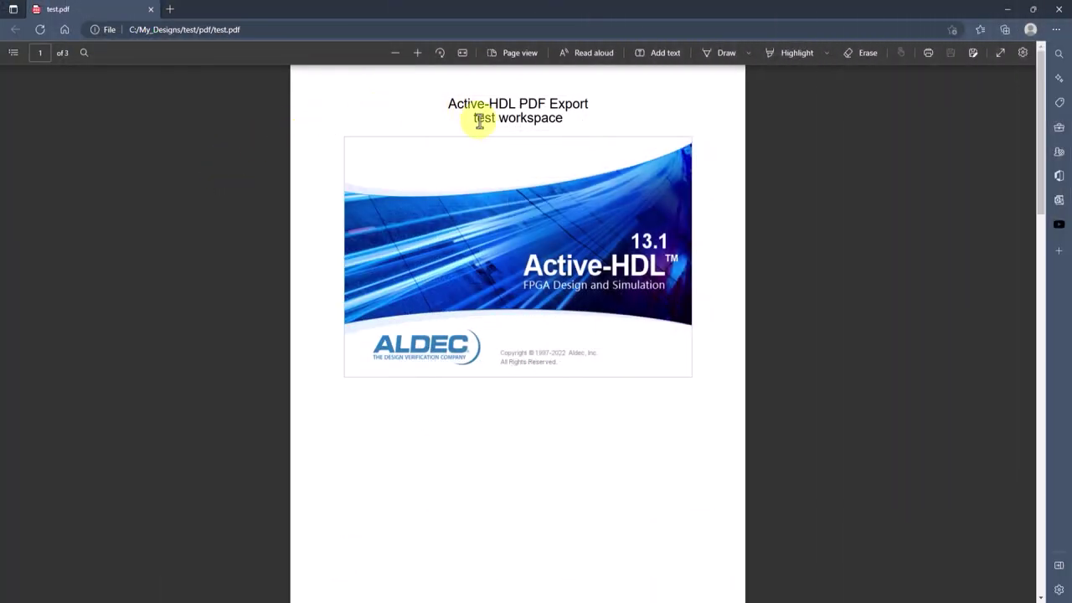
{"action": "scroll", "coordinate": [482, 130], "scroll_direction": "down", "scroll_amount": 3}
{"action": "scroll", "coordinate": [486, 137], "scroll_direction": "down", "scroll_amount": 8}
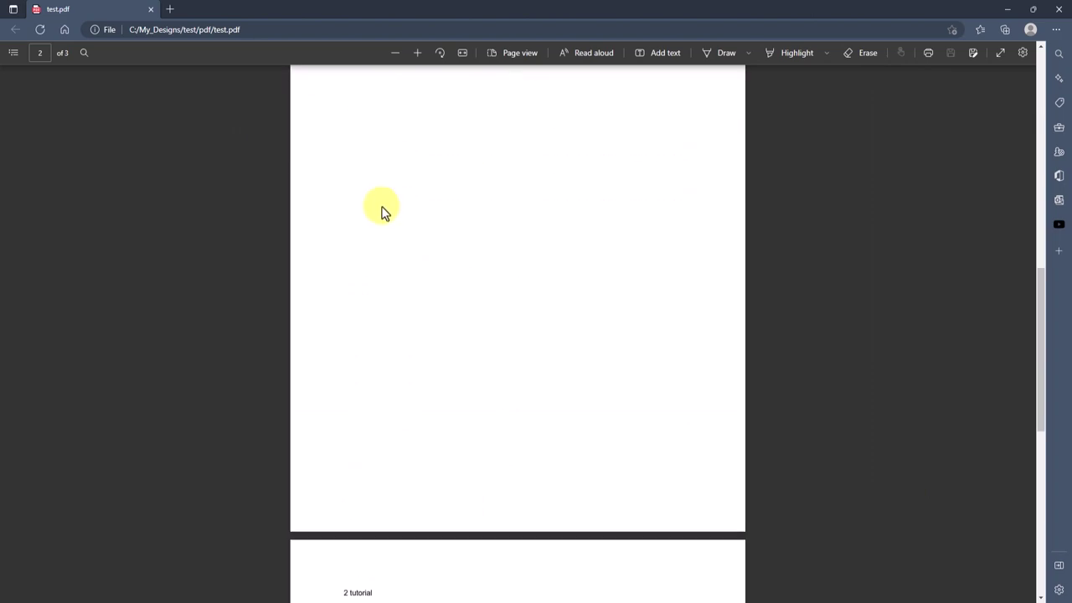
{"action": "scroll", "coordinate": [413, 247], "scroll_direction": "down", "scroll_amount": 5}
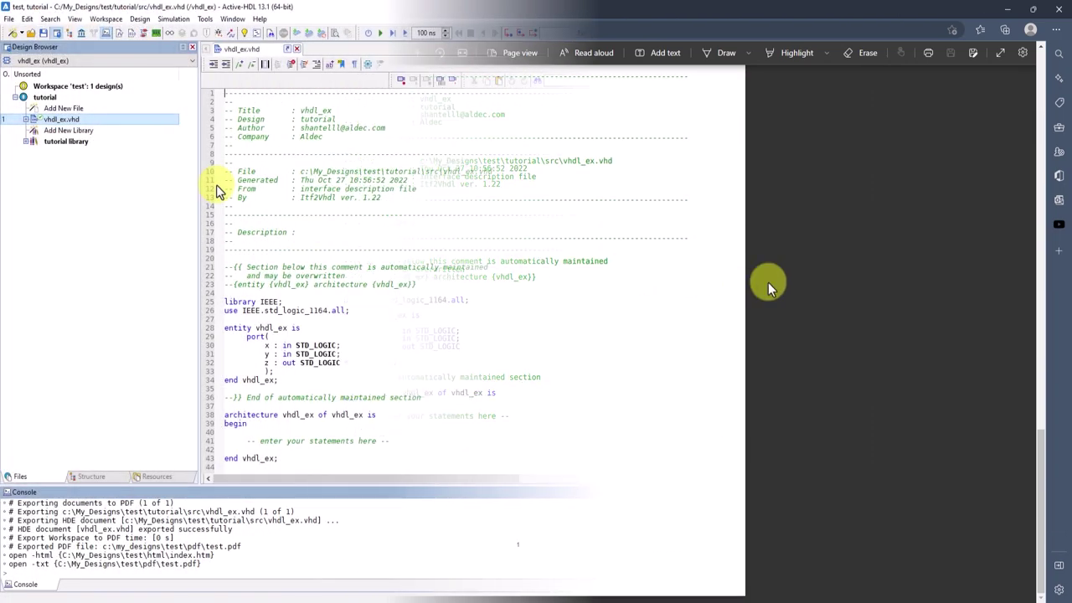